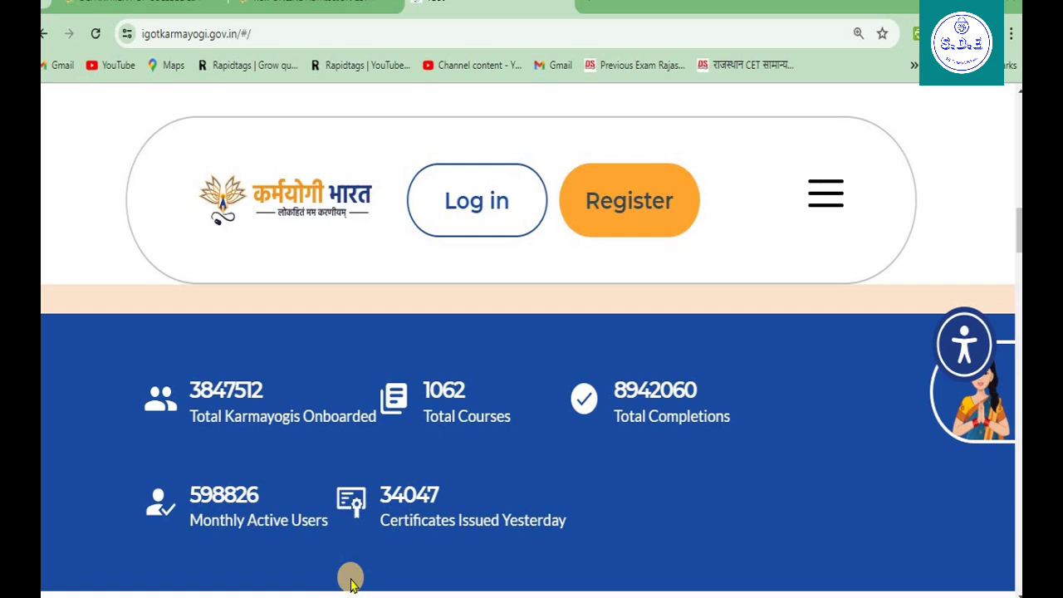
Open sign-in, switch to OTP login, enter the account email and request a one-time code
click(482, 222)
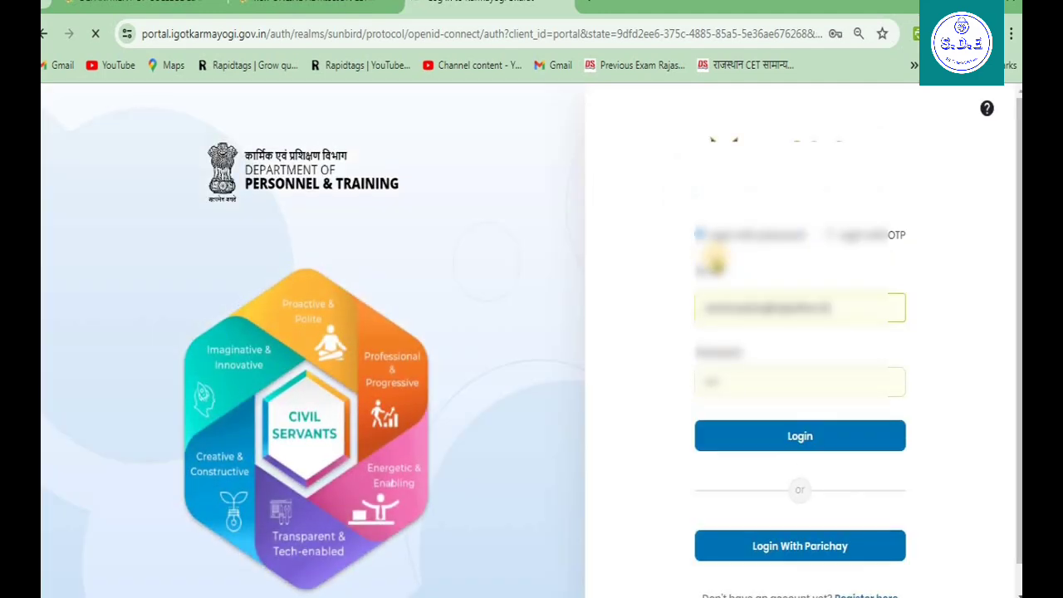
click(714, 265)
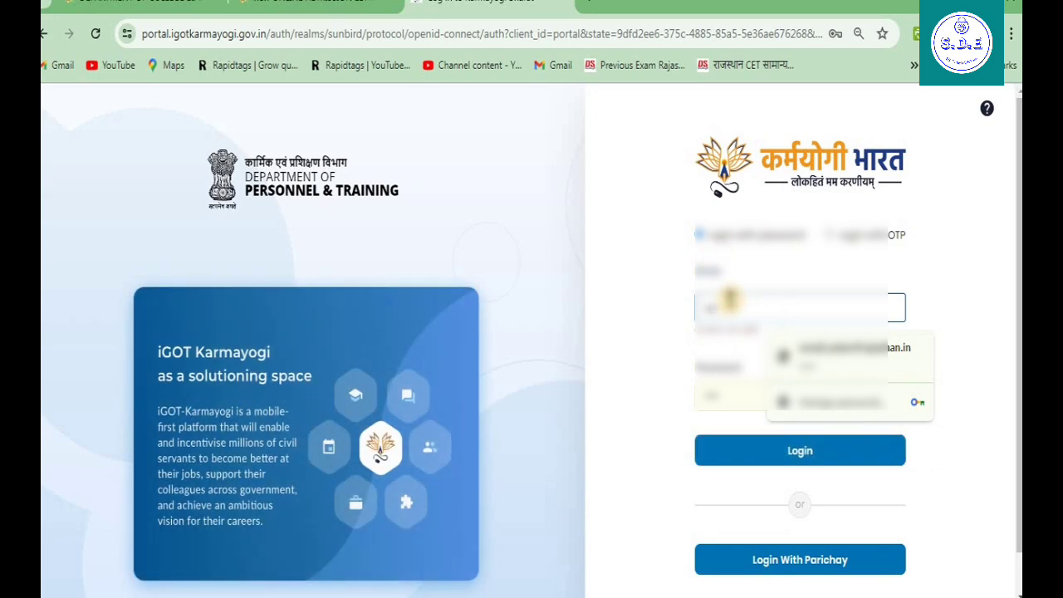
click(729, 299)
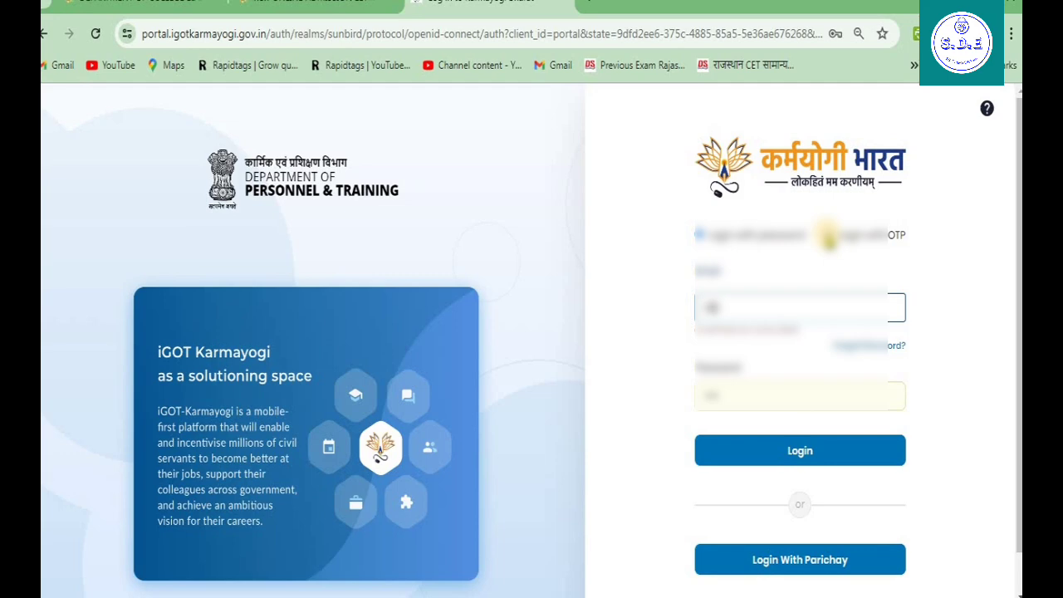
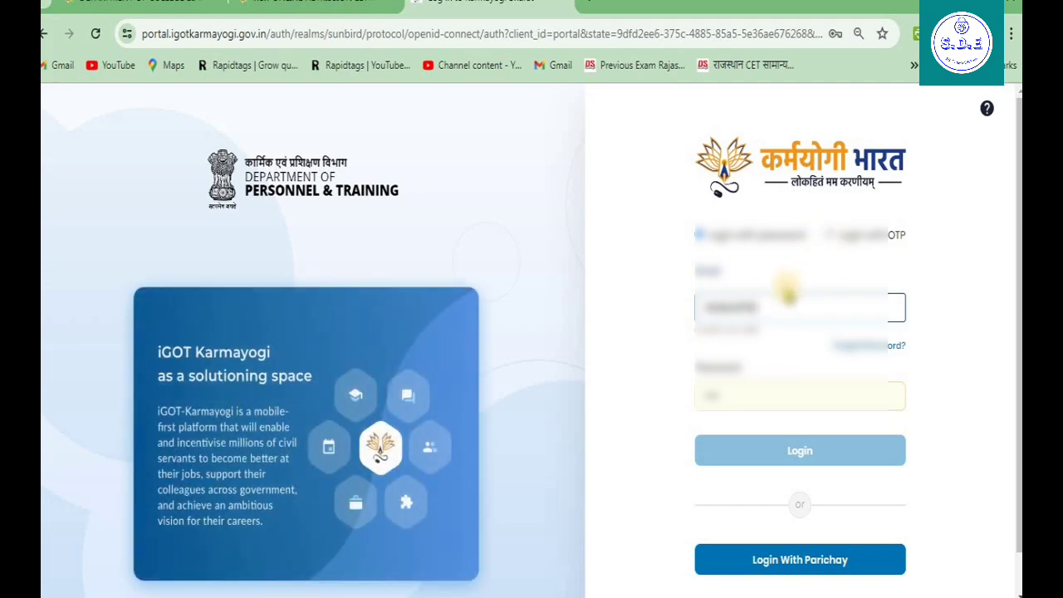
click(828, 236)
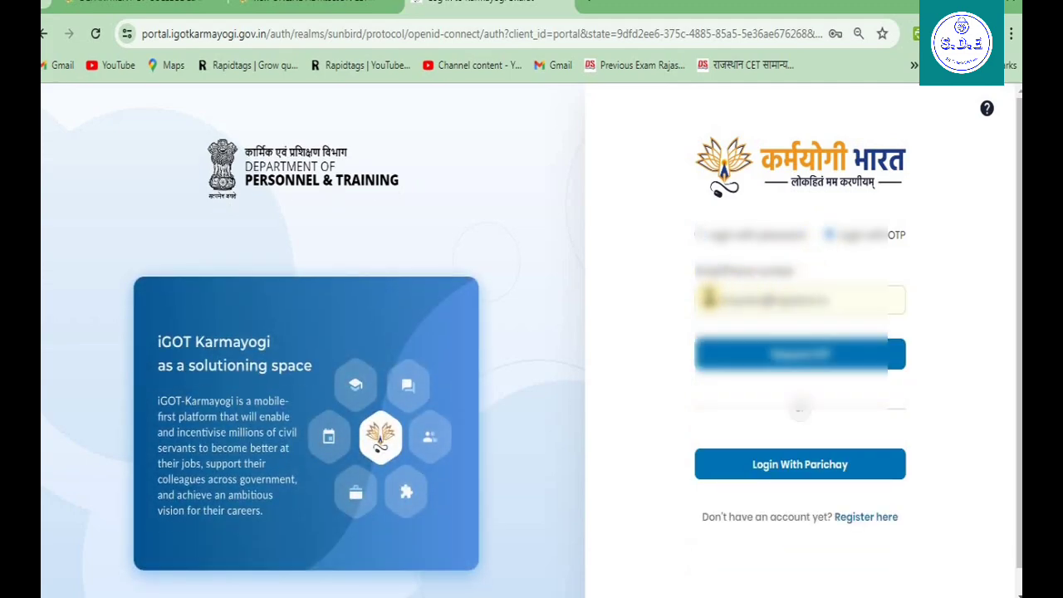
click(829, 303)
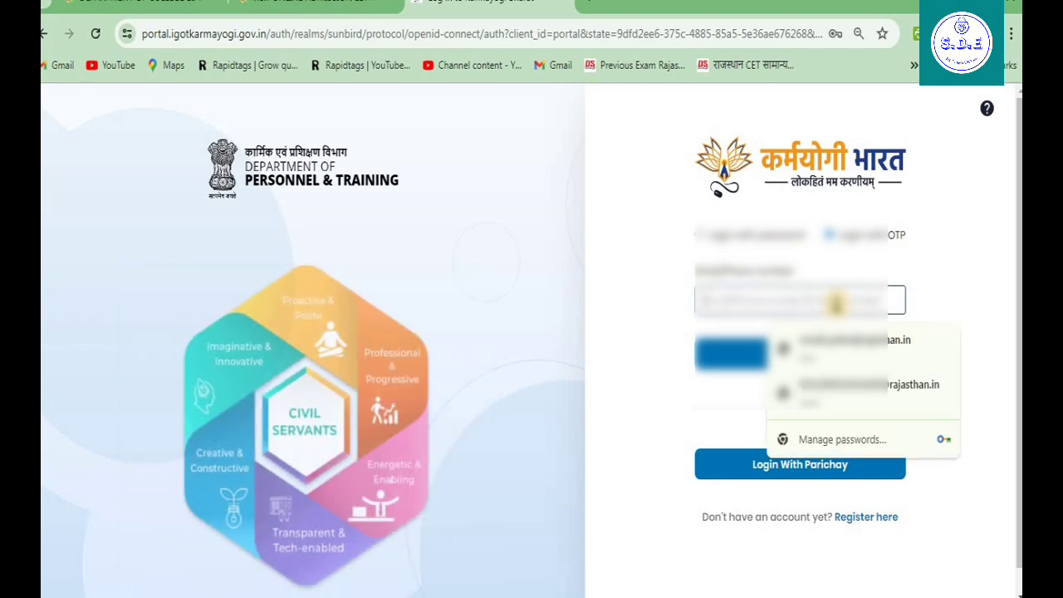
key(Escape)
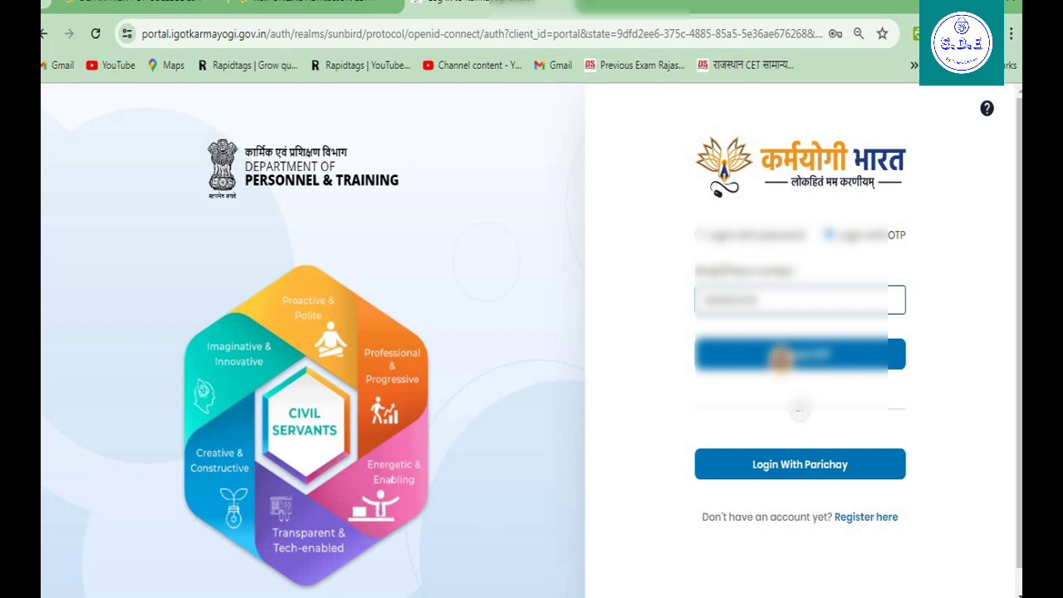
click(754, 366)
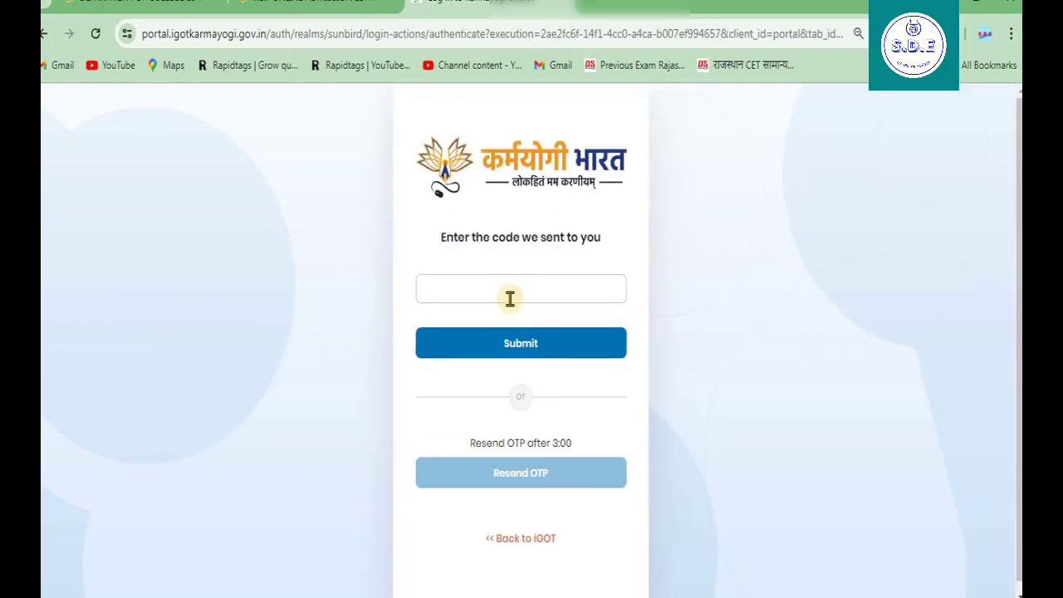
Enter the six-digit OTP sent to the account and submit it to sign in
click(499, 292)
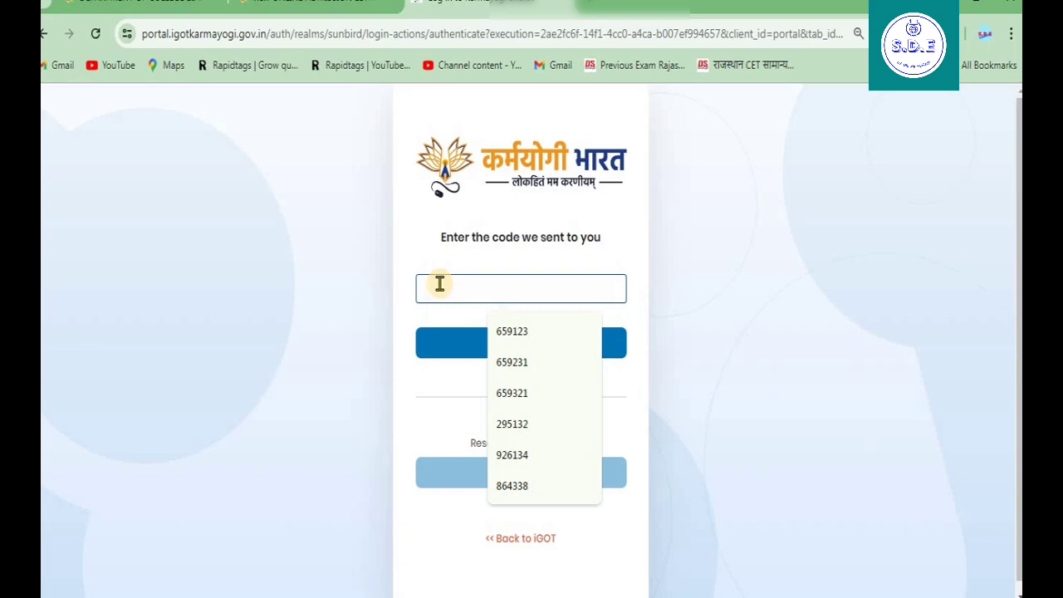
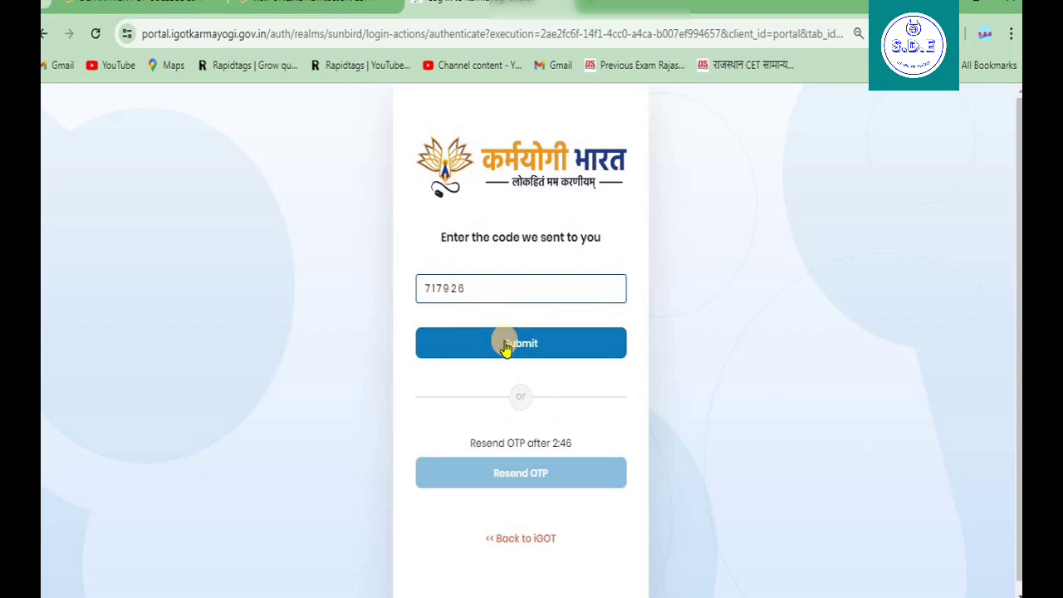
click(504, 347)
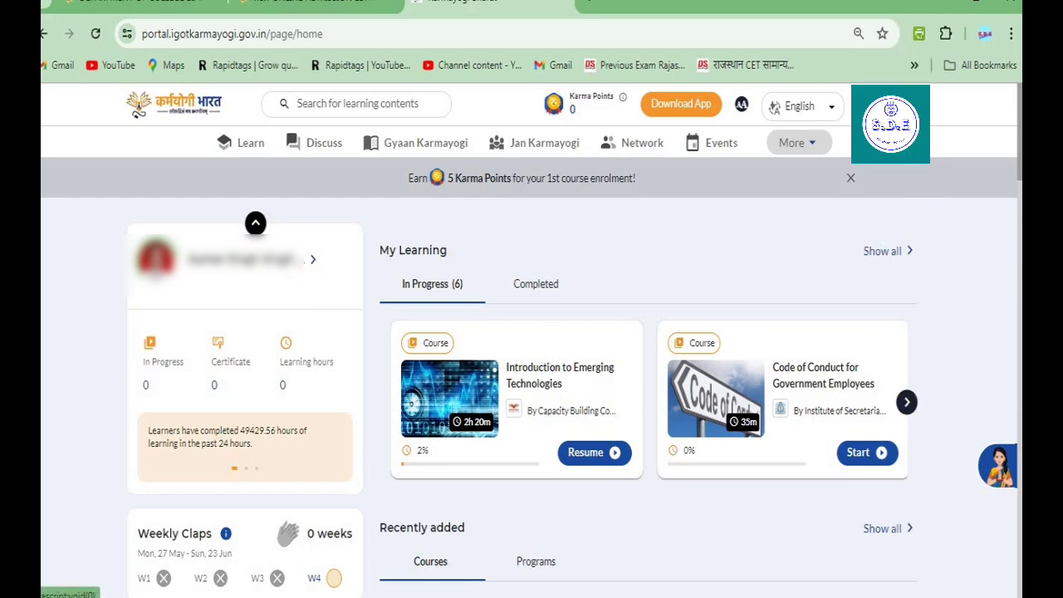
Open View Profile from the avatar menu in the header
click(298, 103)
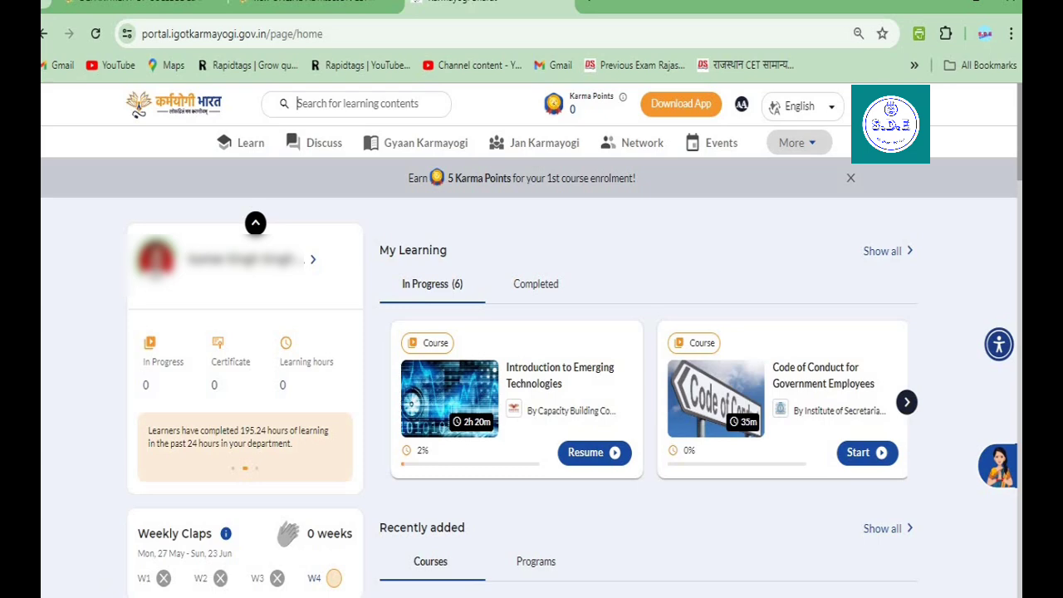
click(872, 106)
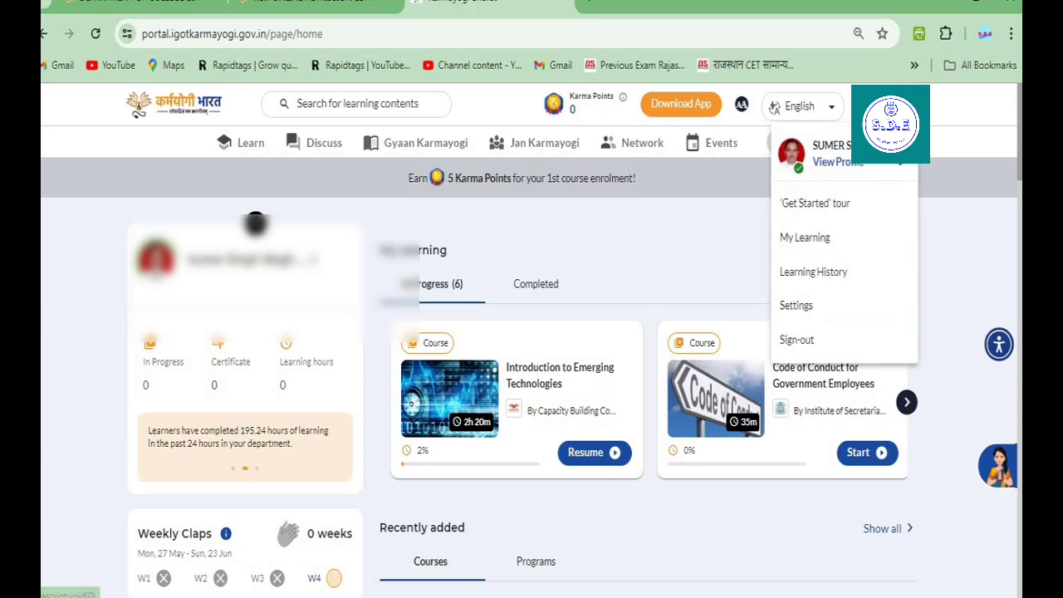
click(838, 165)
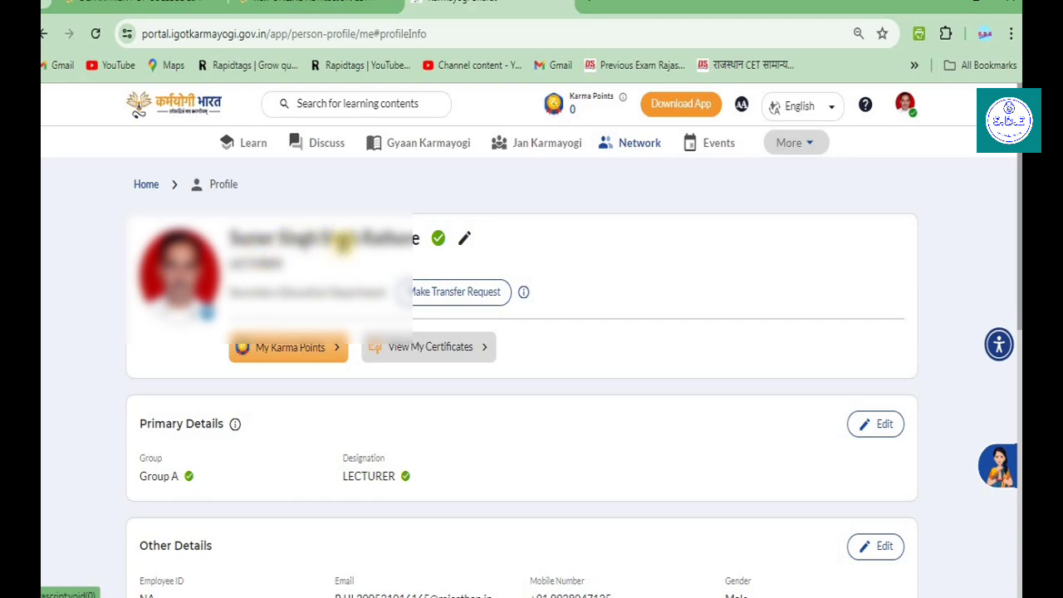
Edit the profile user name with the pencil icon and save it with the check mark
click(465, 236)
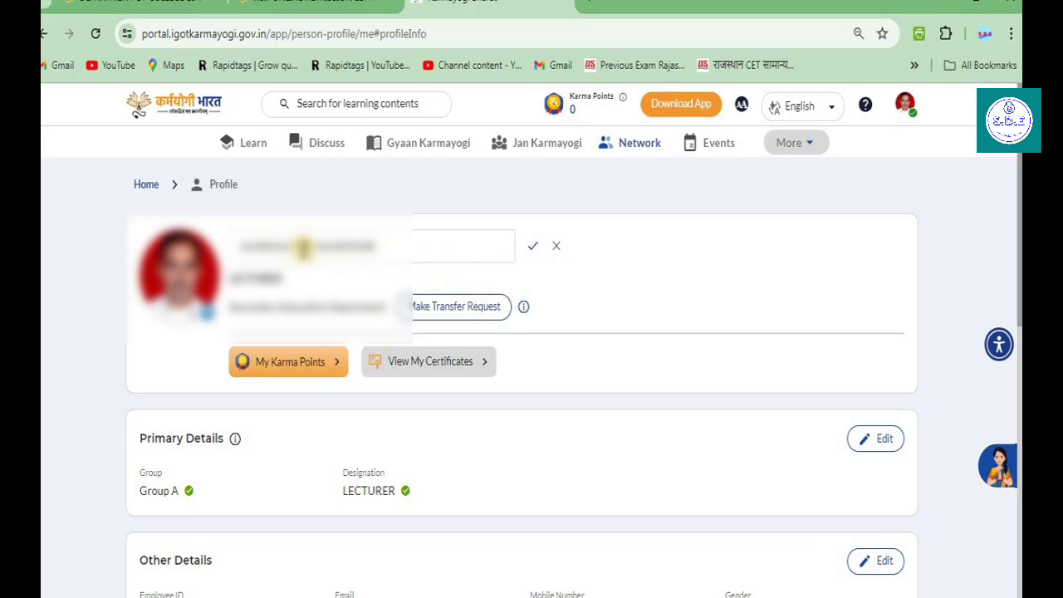
click(297, 248)
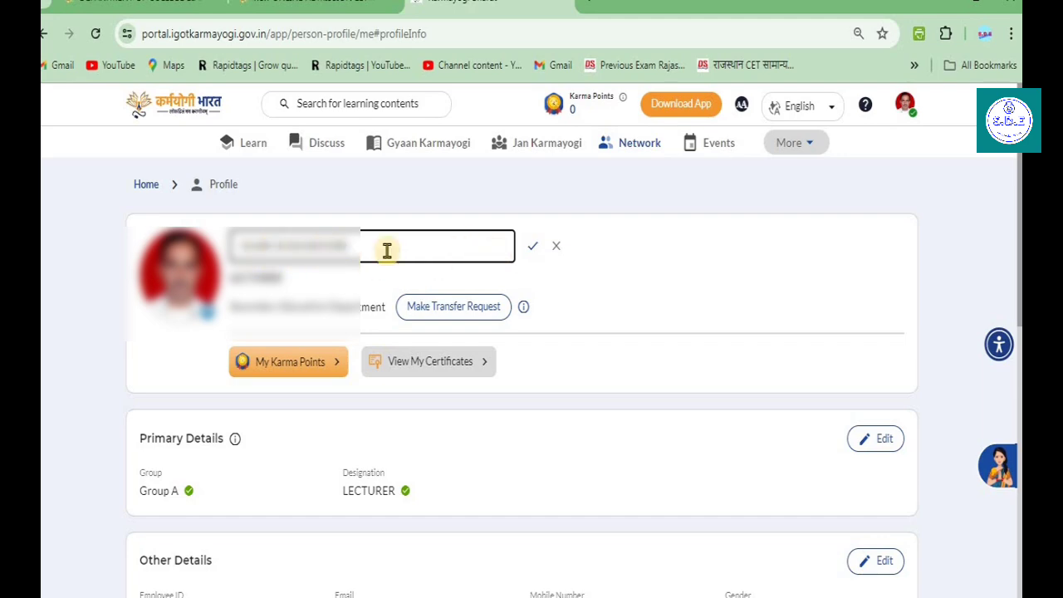
click(531, 248)
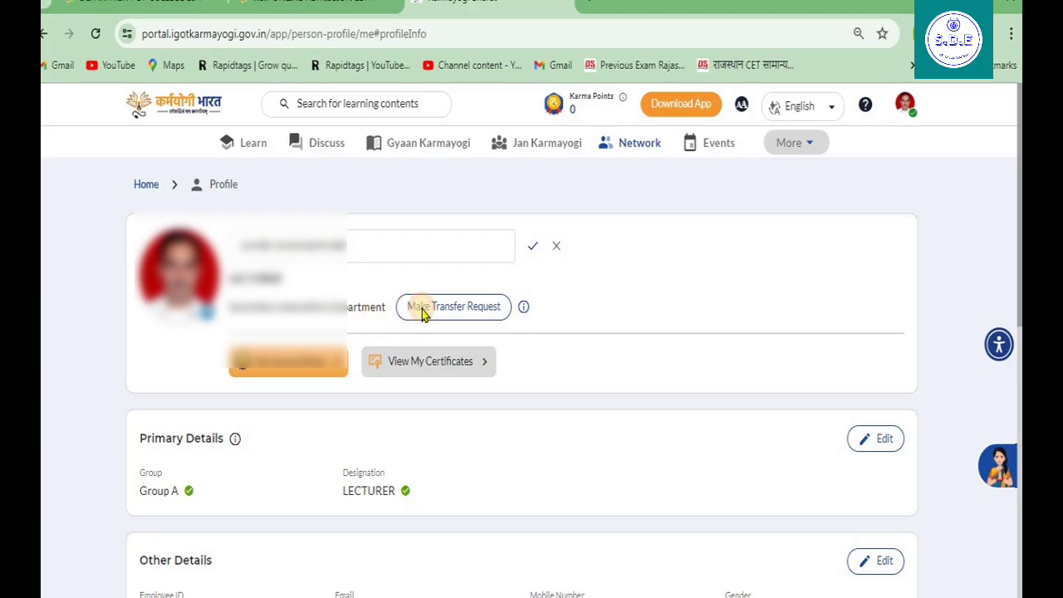
Start a transfer request and set its Group to Group A
click(422, 310)
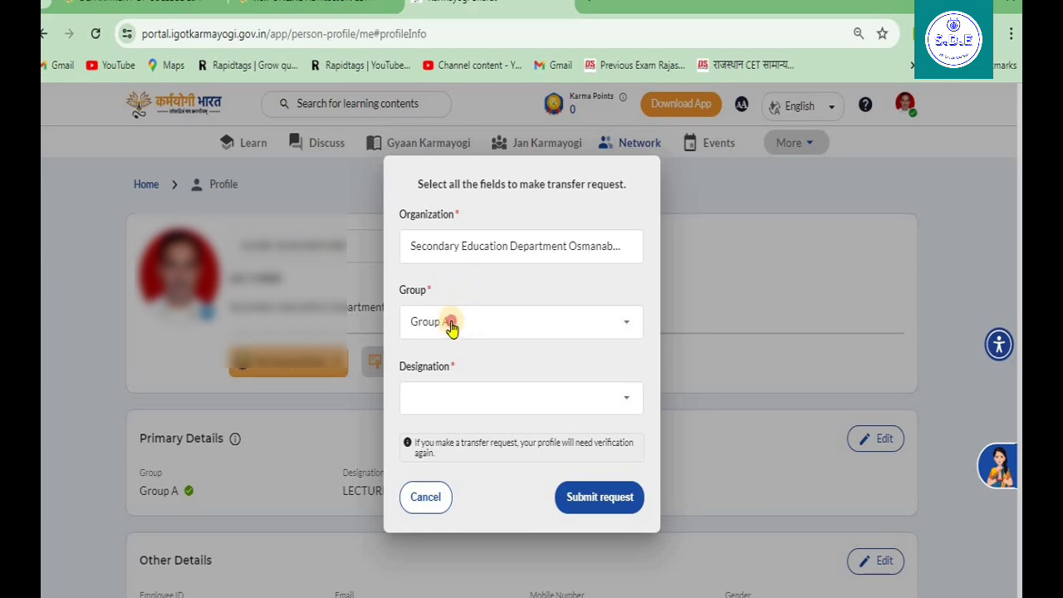
click(448, 328)
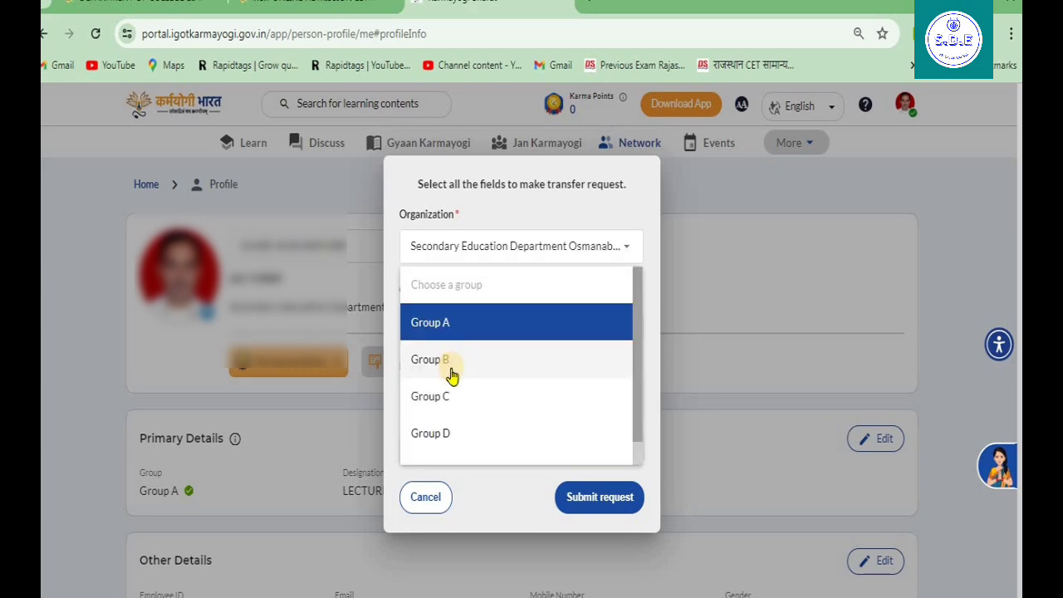
click(450, 360)
click(462, 328)
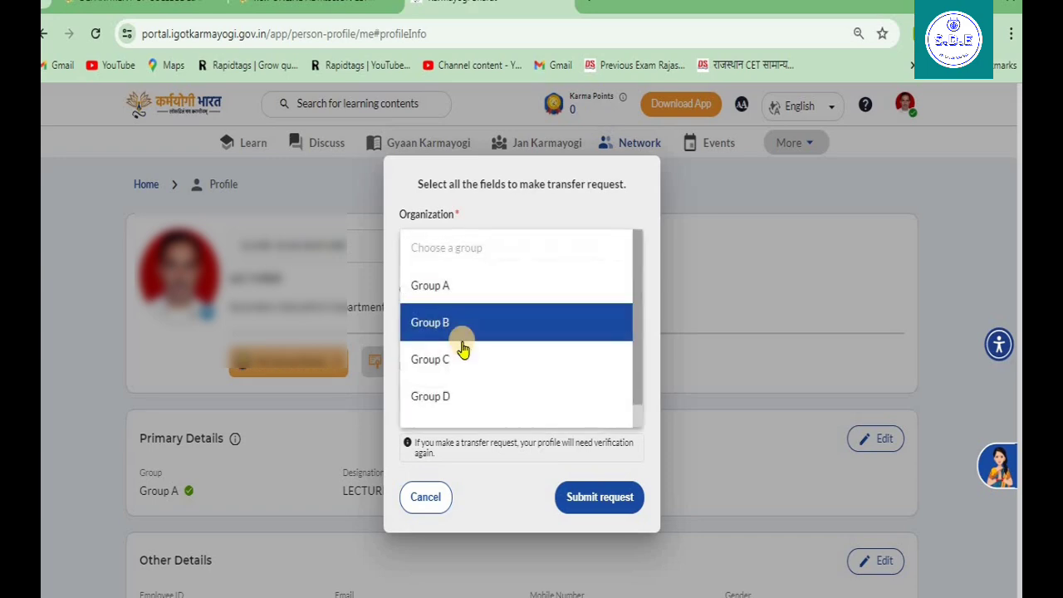
click(464, 290)
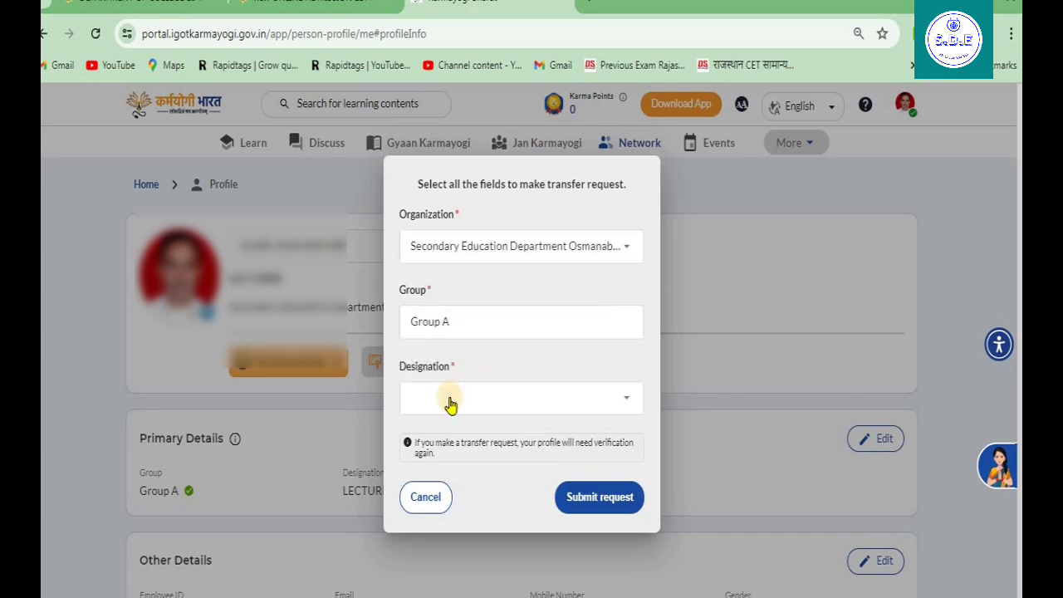
Choose Food Safety and Drug Administration Department as the request's Organization
click(474, 259)
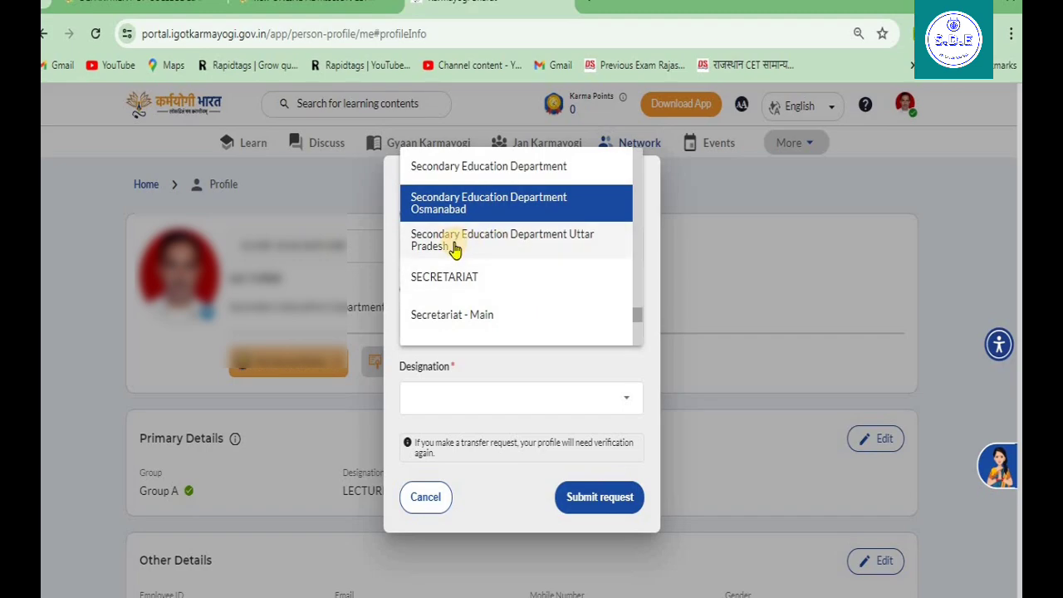
scroll(523, 258, down, 5)
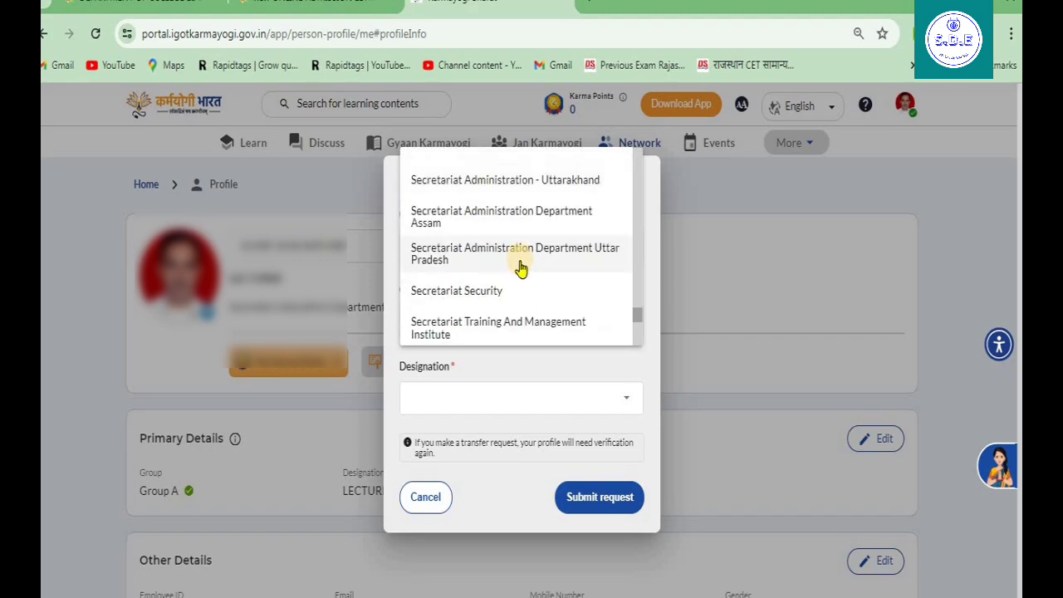
scroll(521, 268, down, 8)
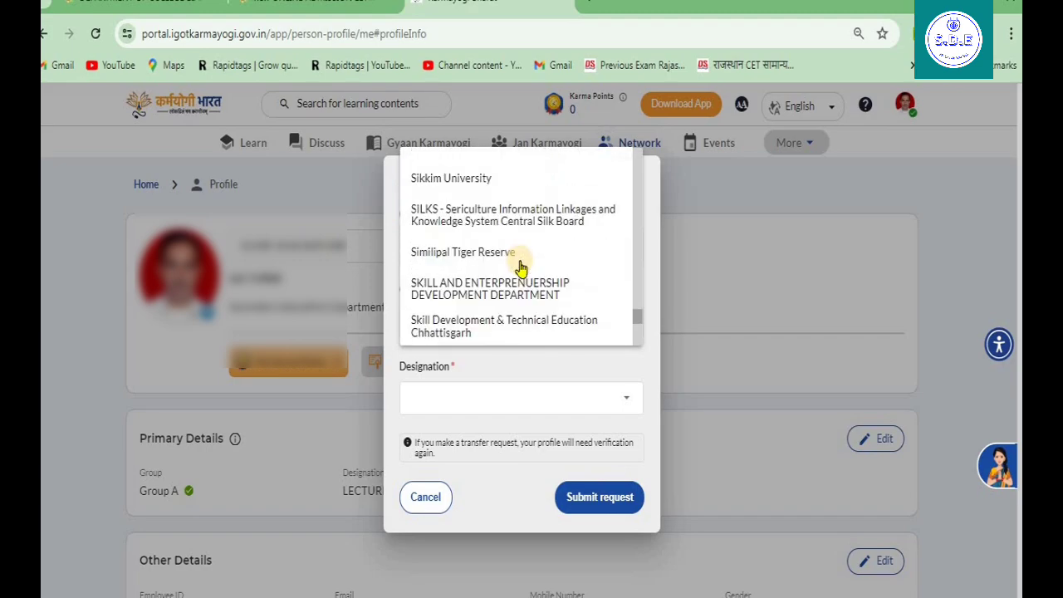
scroll(521, 268, down, 8)
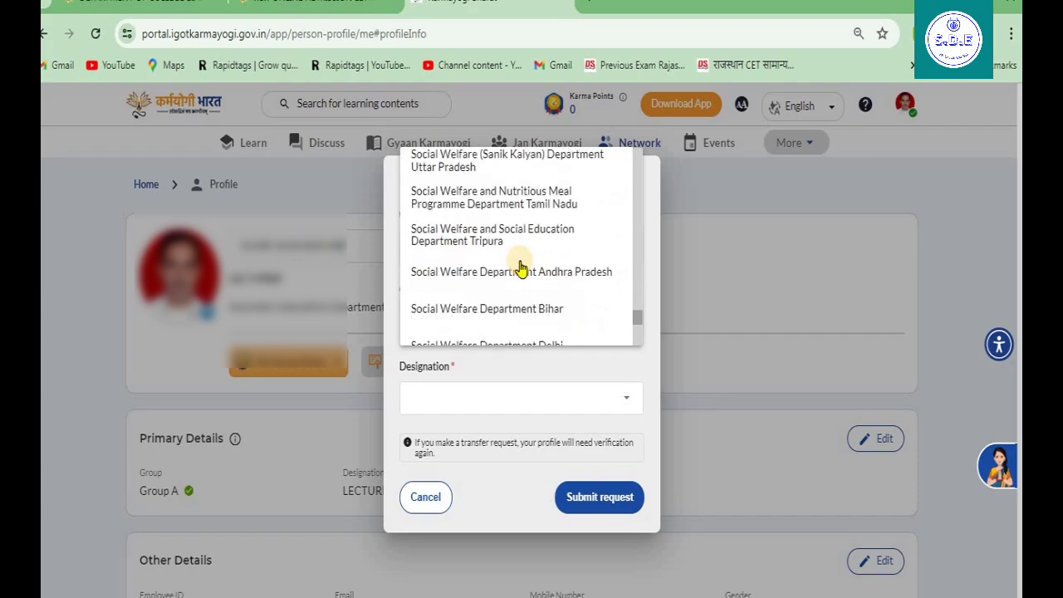
scroll(521, 268, down, 8)
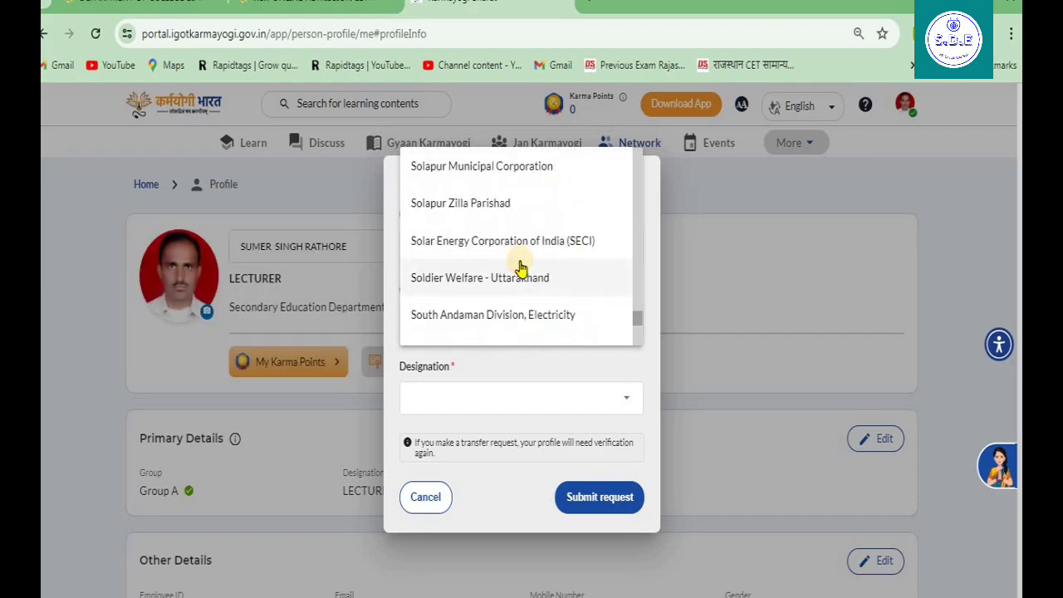
scroll(521, 269, down, 2)
scroll(521, 268, down, 3)
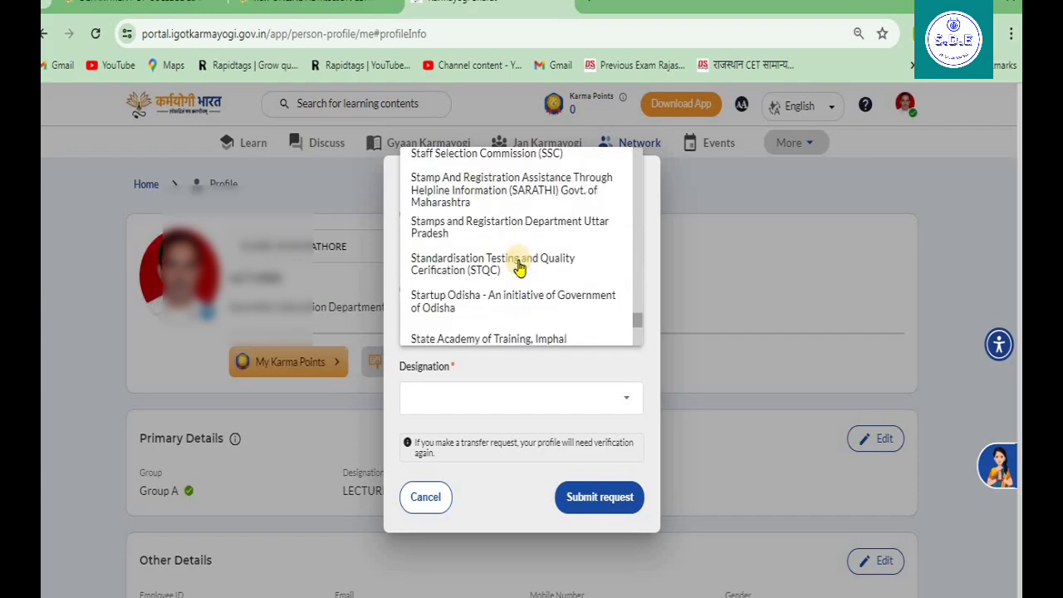
scroll(521, 268, down, 12)
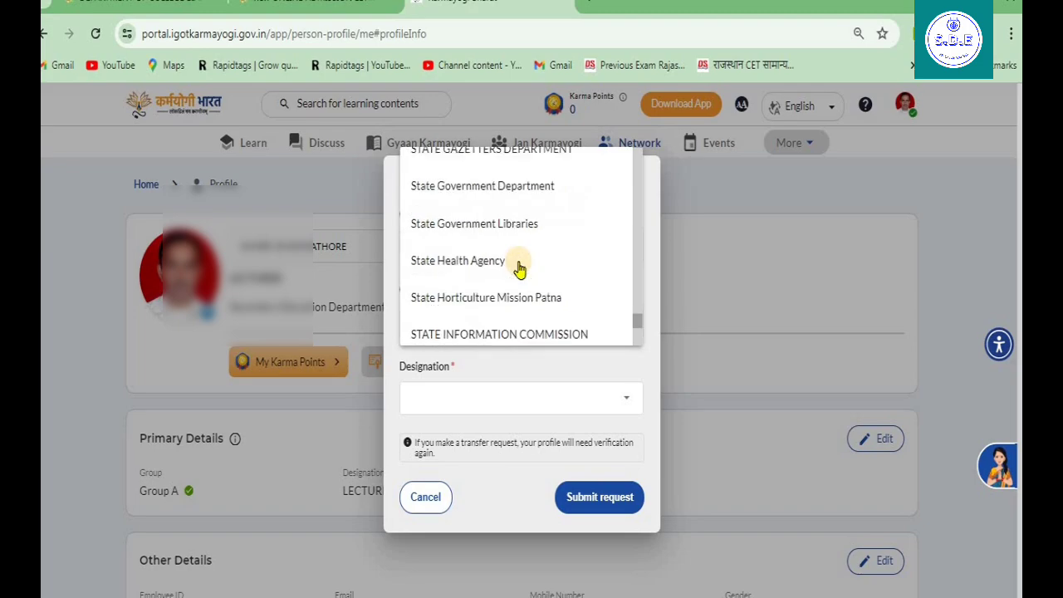
scroll(519, 268, down, 10)
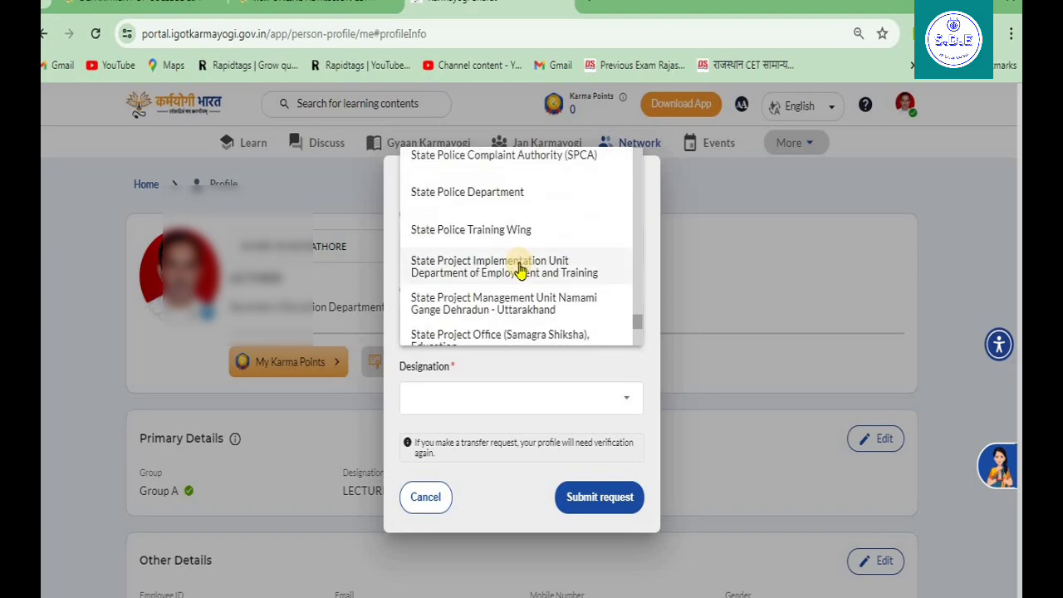
scroll(519, 269, down, 10)
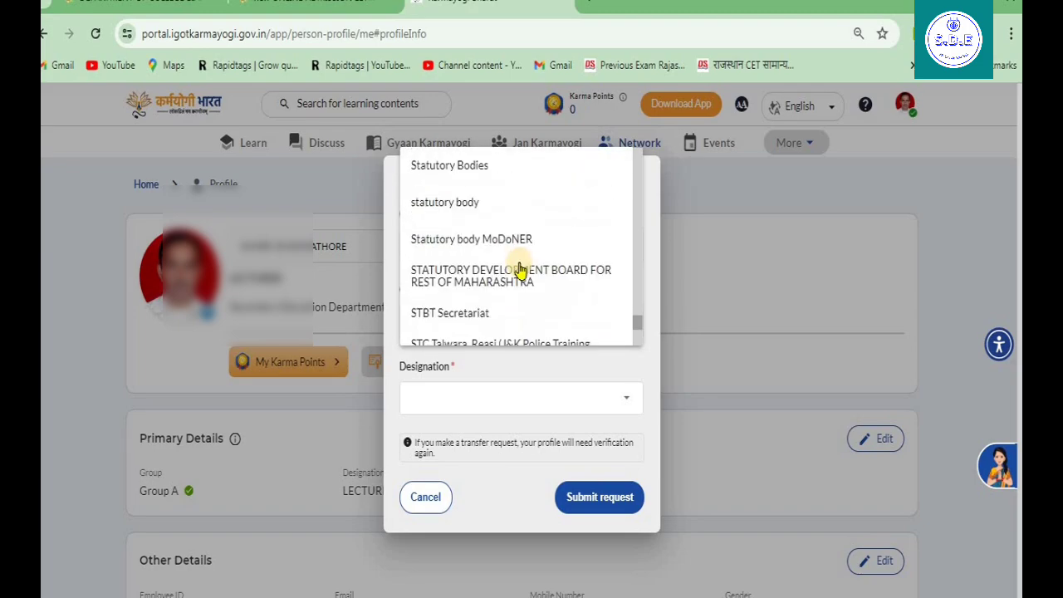
scroll(521, 268, down, 3)
scroll(519, 269, down, 6)
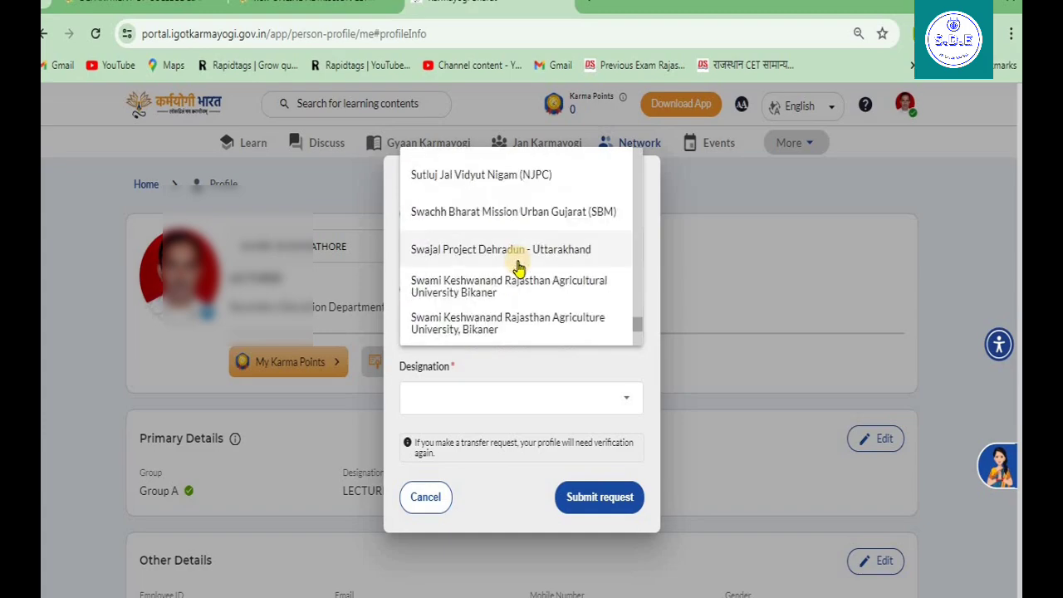
scroll(519, 268, down, 10)
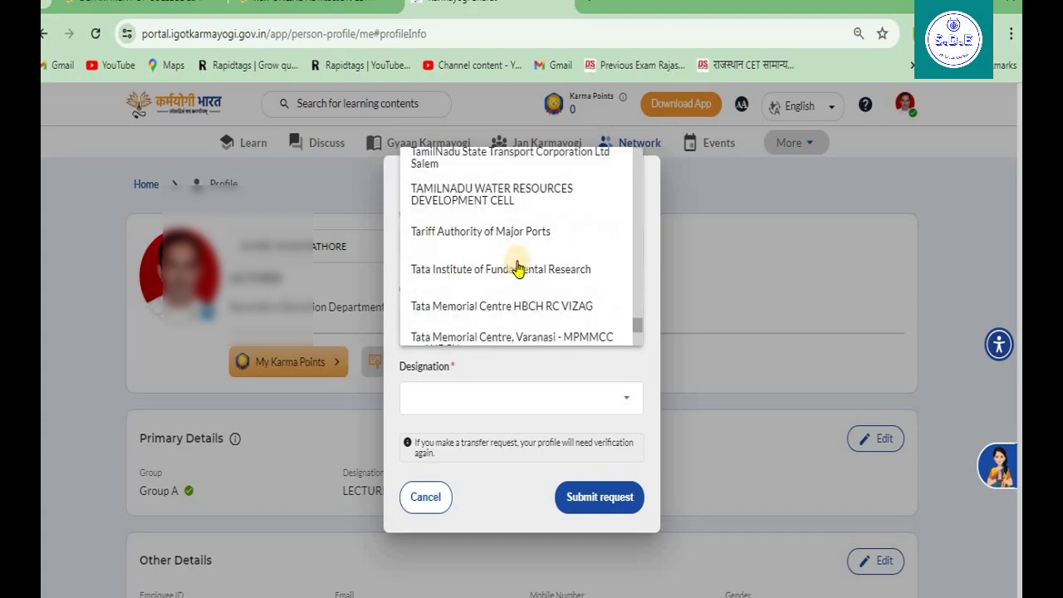
scroll(518, 269, down, 10)
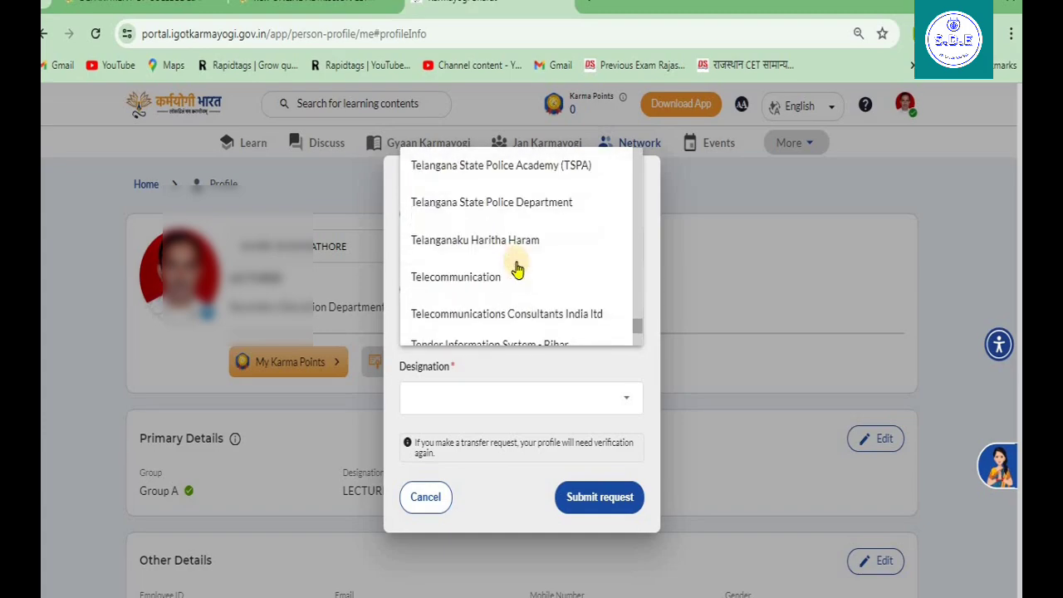
scroll(518, 268, down, 12)
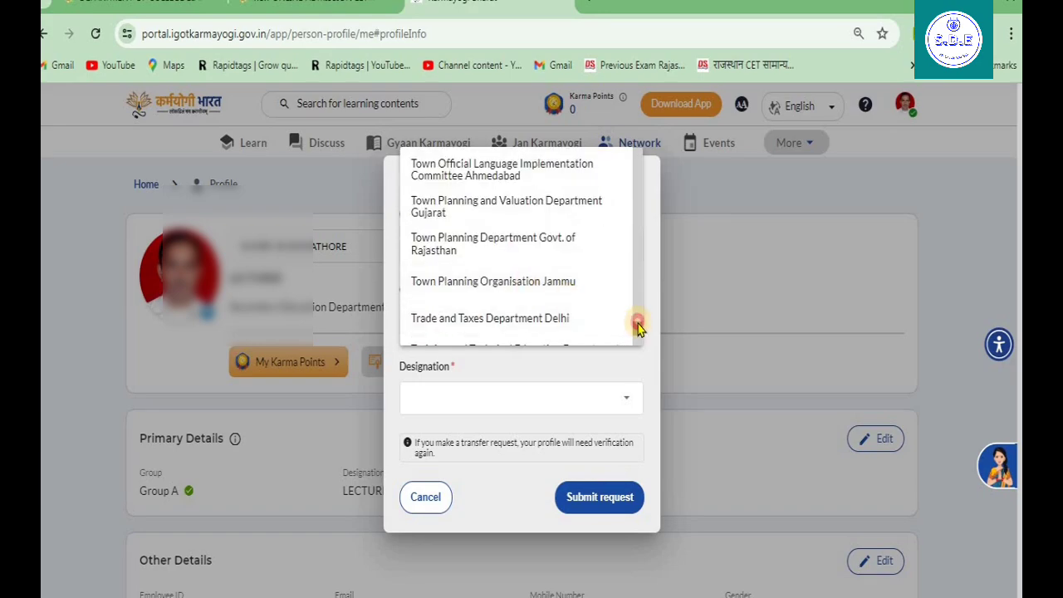
drag(631, 327, 632, 306)
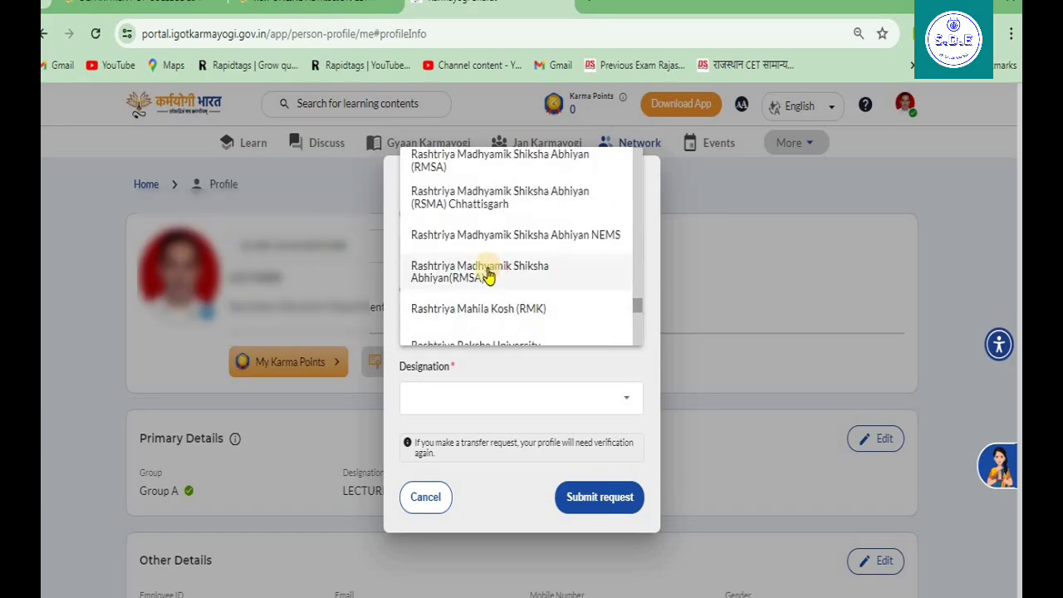
scroll(487, 273, down, 5)
scroll(489, 277, down, 10)
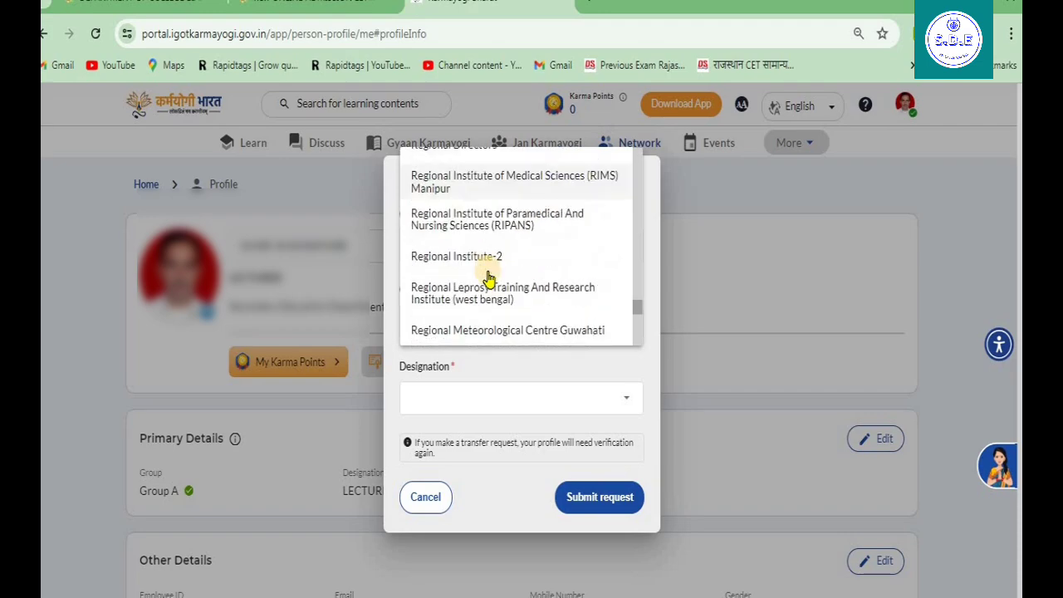
scroll(488, 277, down, 10)
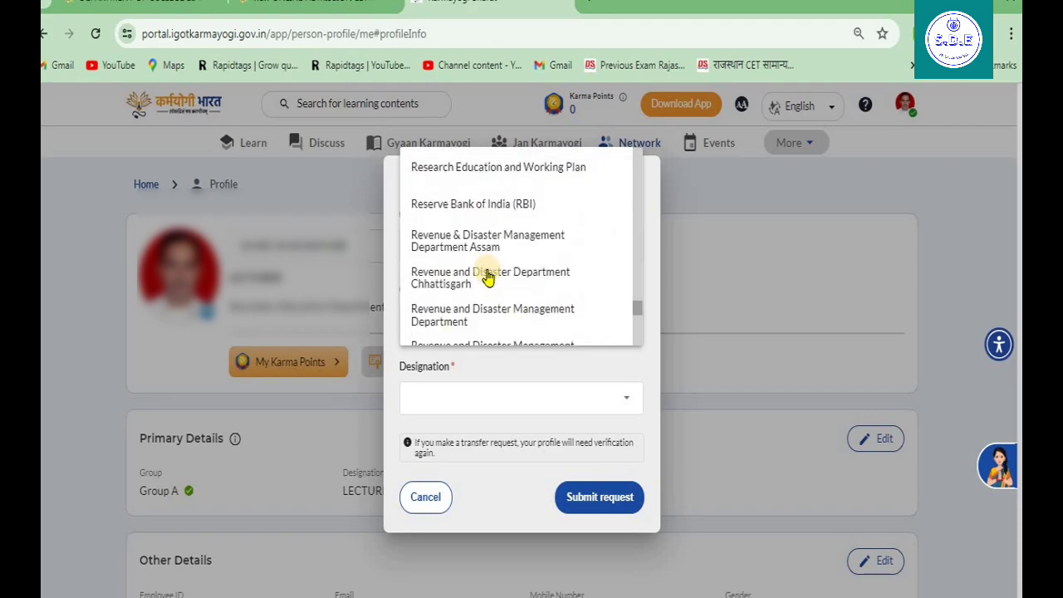
scroll(489, 277, down, 15)
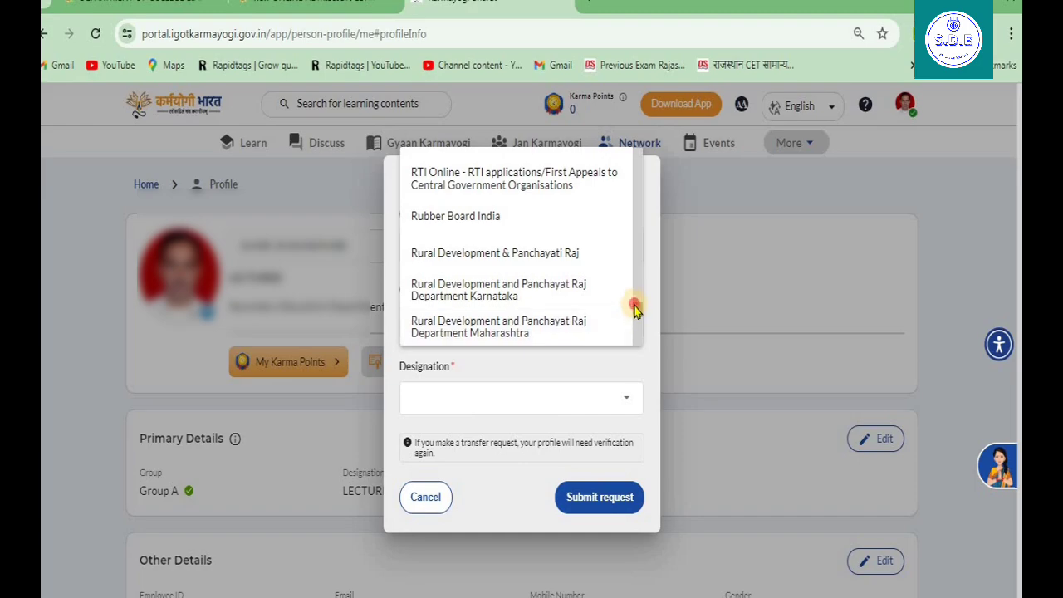
drag(634, 306, 634, 233)
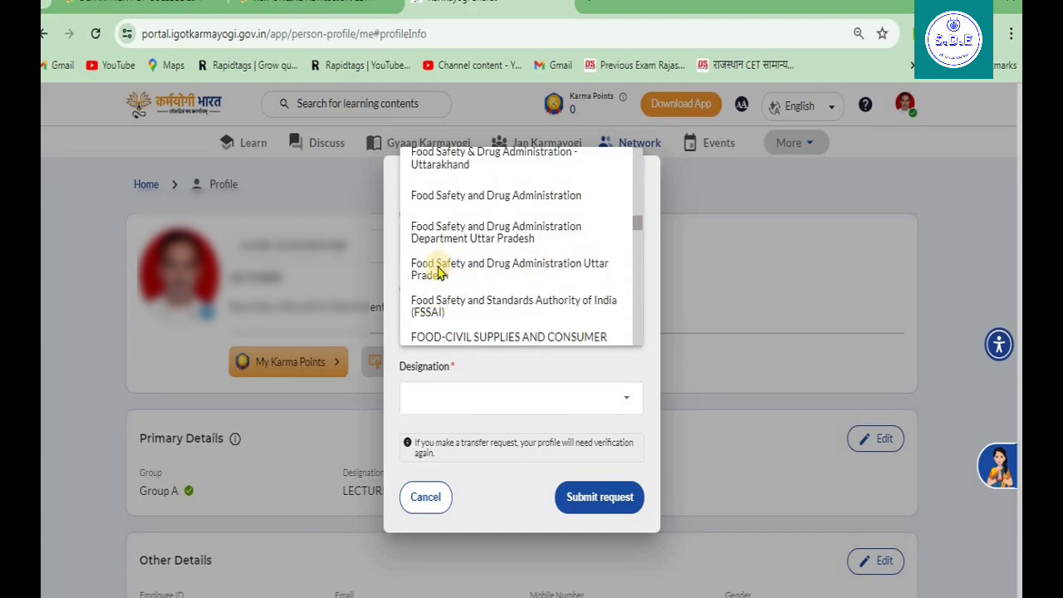
click(438, 272)
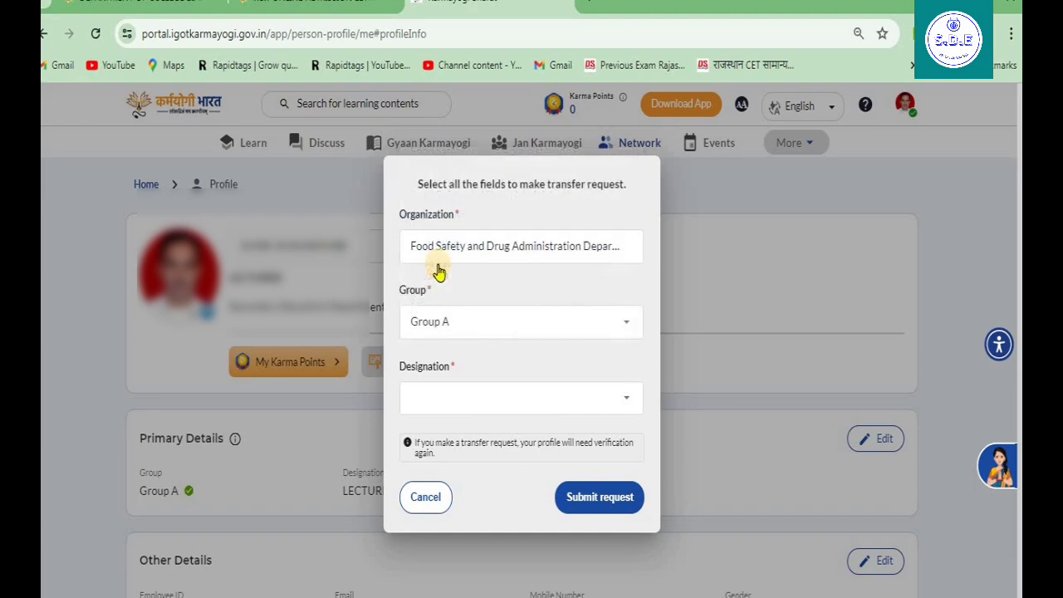
Change the Organization to EDUCATION DEPARTMENT RAJASTHAN
click(478, 252)
scroll(476, 274, down, 3)
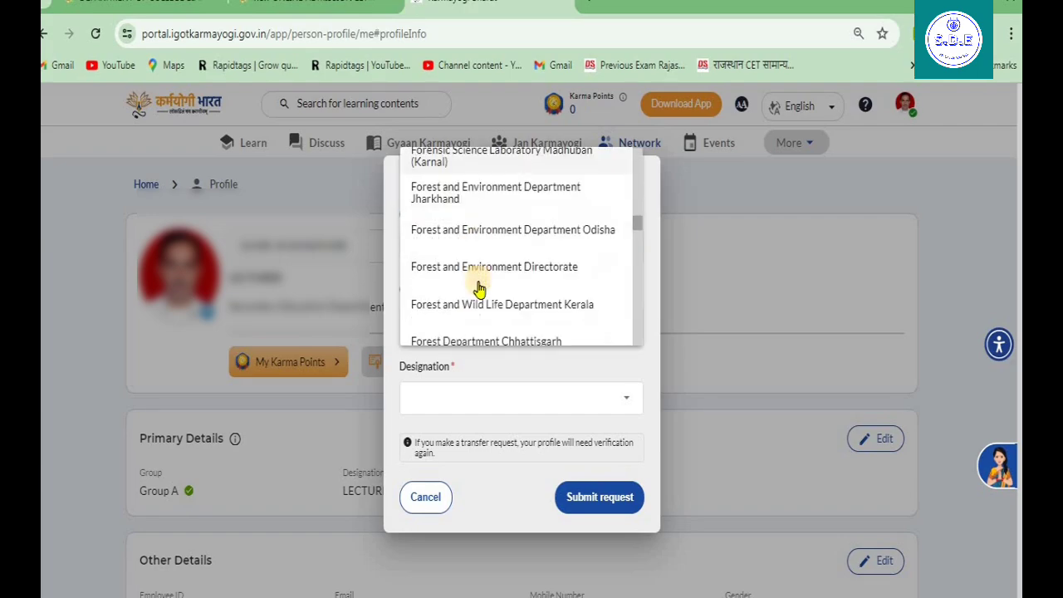
scroll(476, 268, down, 4)
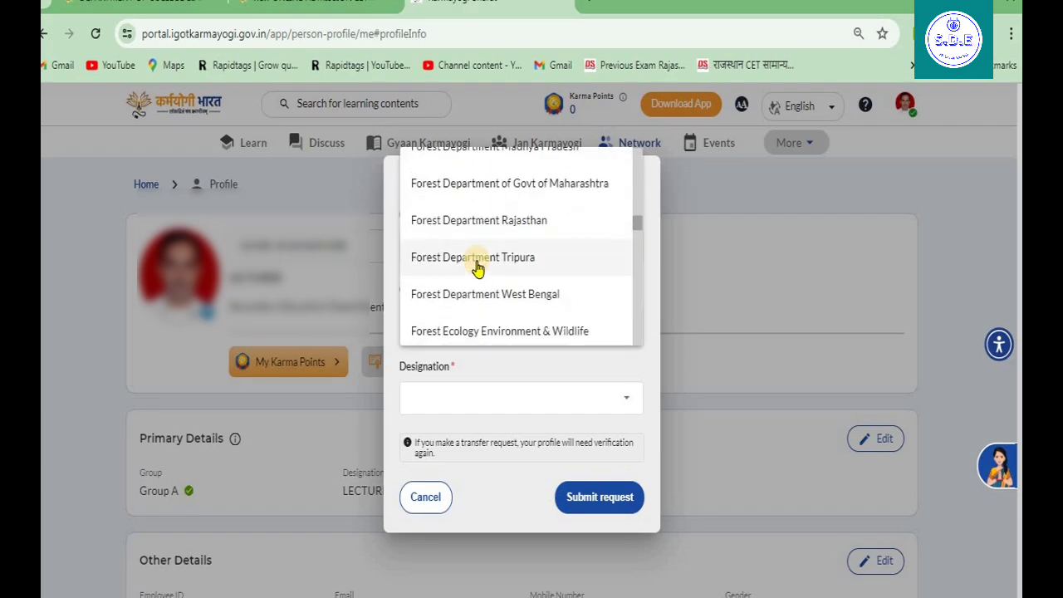
scroll(478, 268, down, 12)
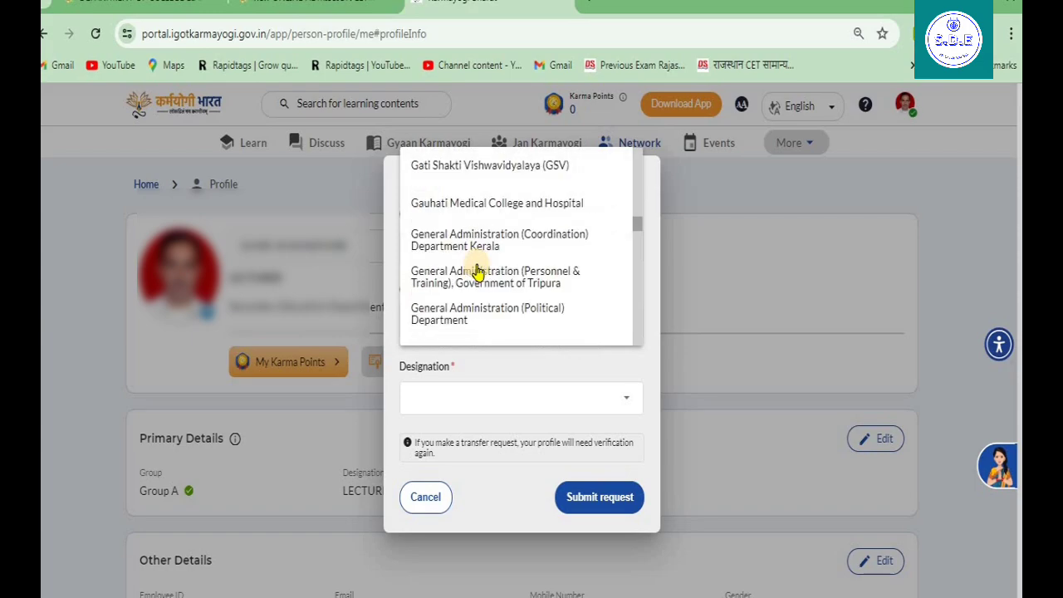
scroll(478, 273, down, 10)
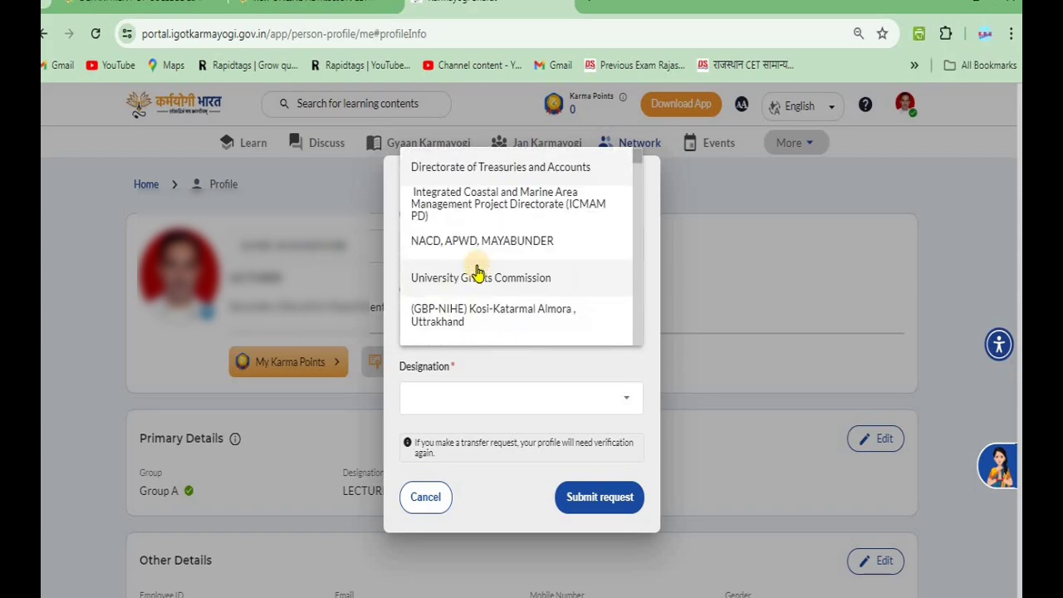
scroll(544, 277, down, 15)
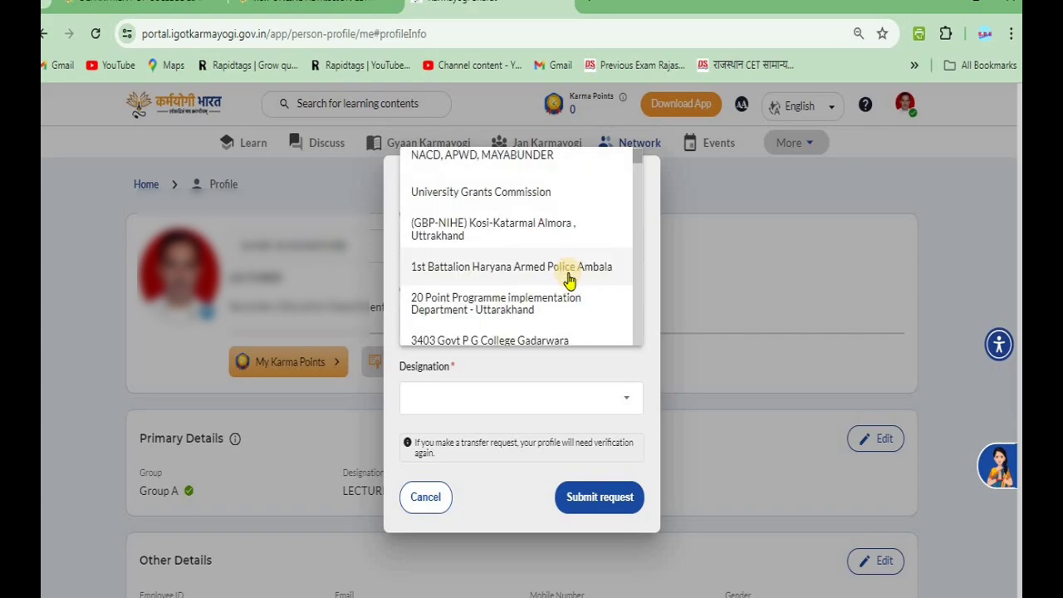
scroll(540, 286, down, 15)
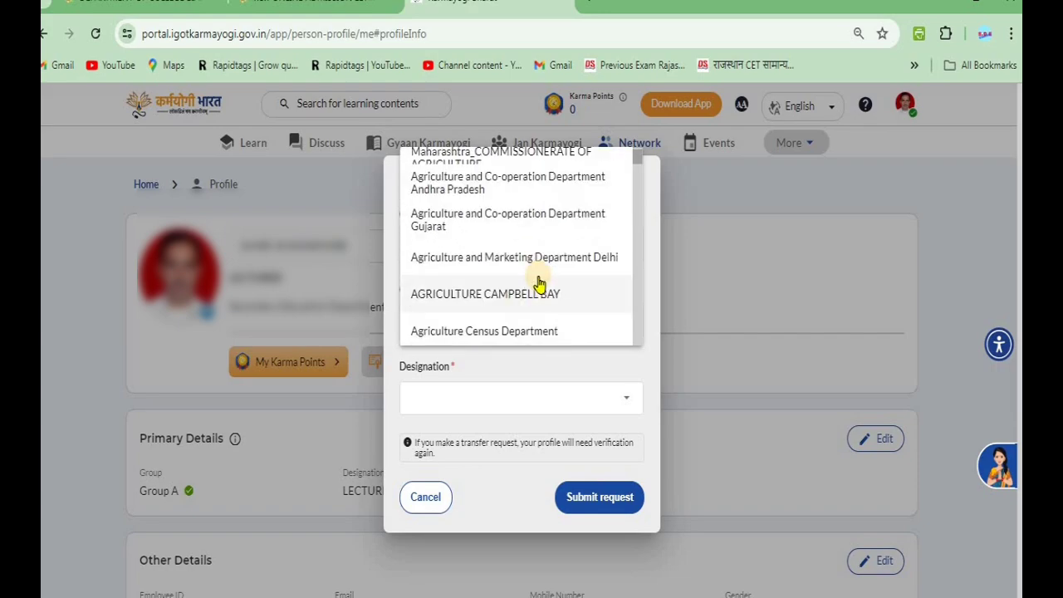
scroll(533, 291, down, 5)
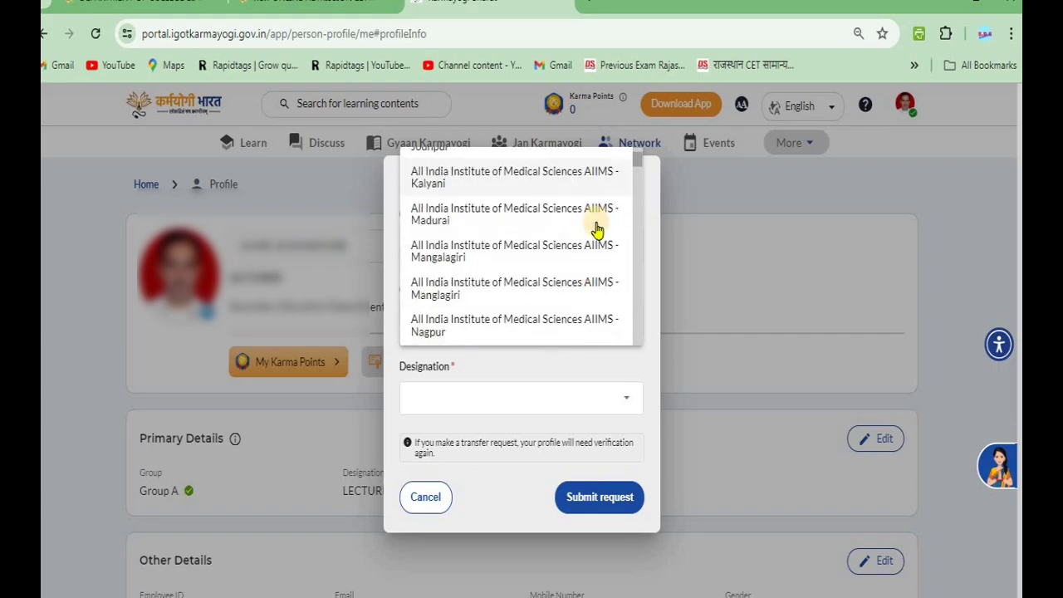
drag(636, 166, 635, 226)
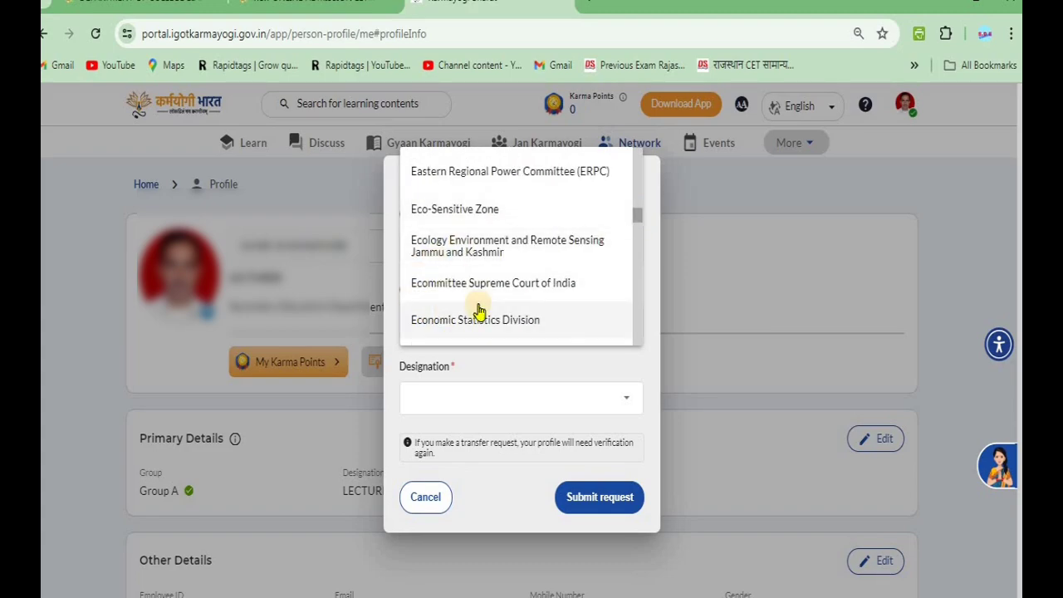
scroll(477, 303, down, 2)
scroll(468, 295, down, 2)
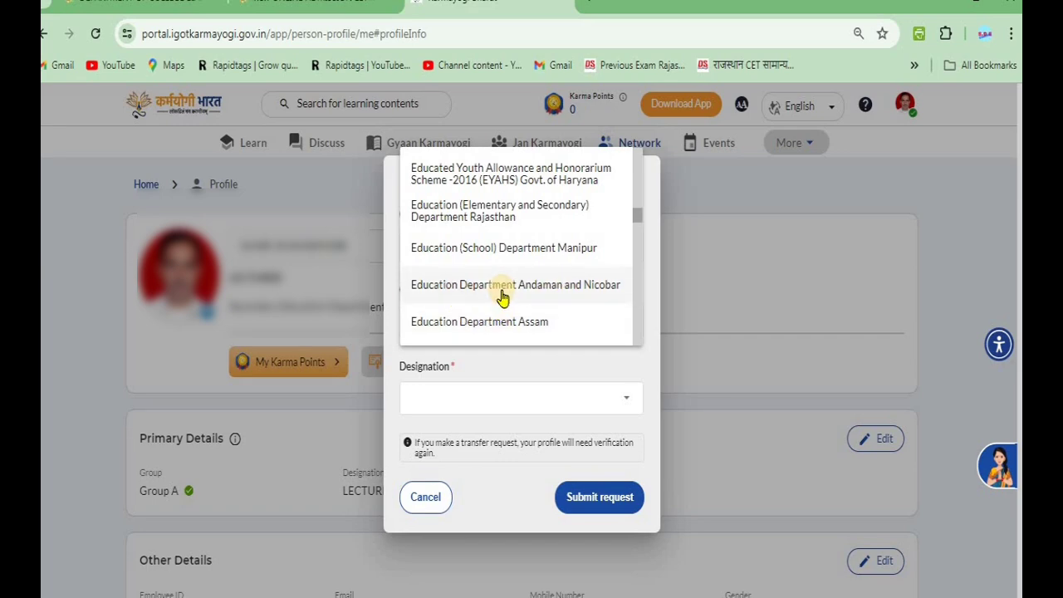
scroll(501, 291, down, 2)
scroll(499, 277, down, 1)
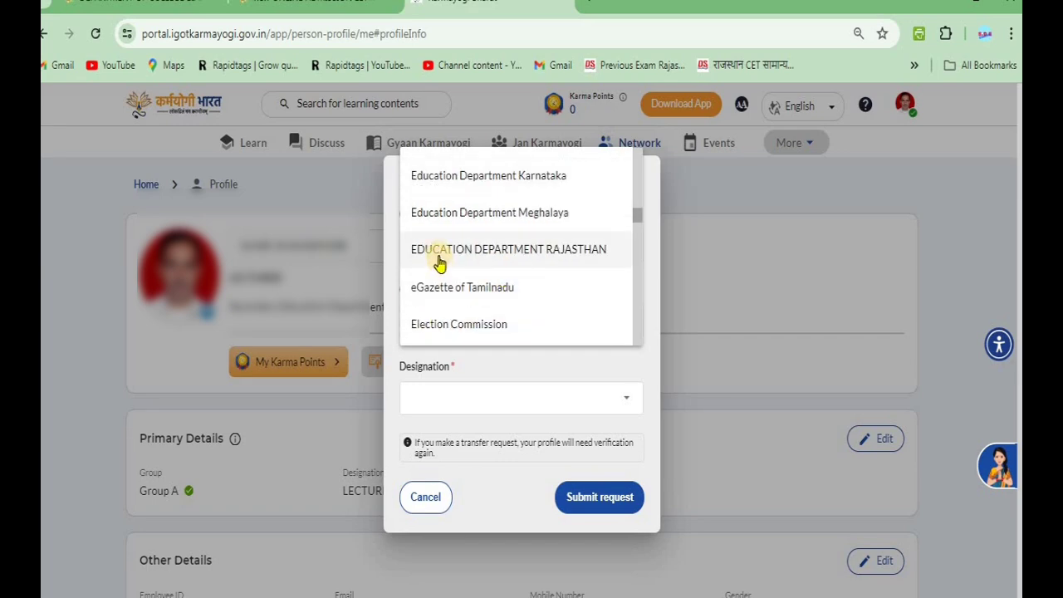
click(529, 250)
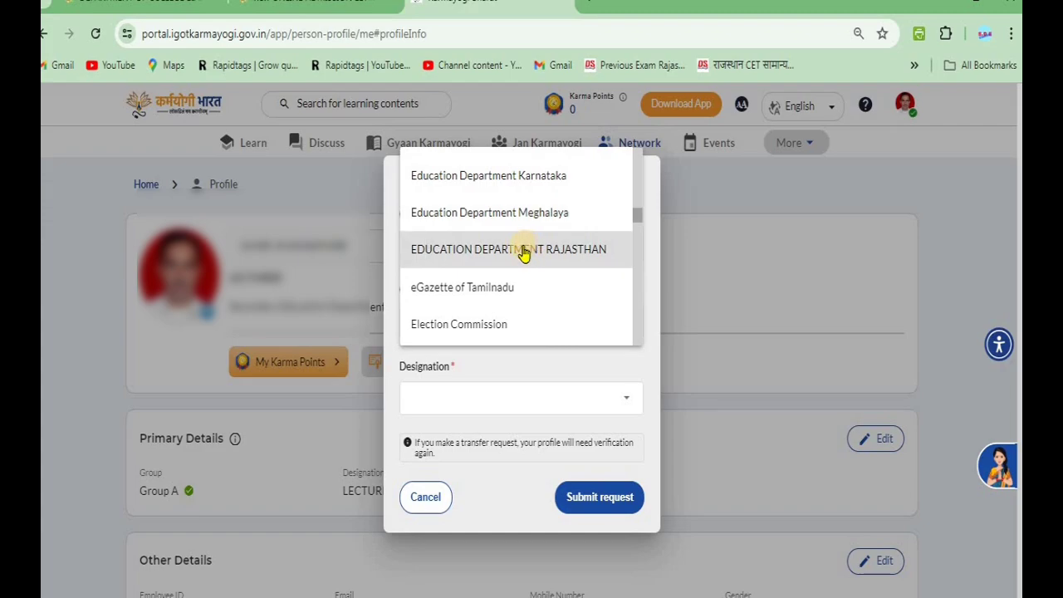
click(494, 250)
Review the organization list and close it, keeping EDUCATION DEPARTMENT RAJASTHAN selected
click(502, 246)
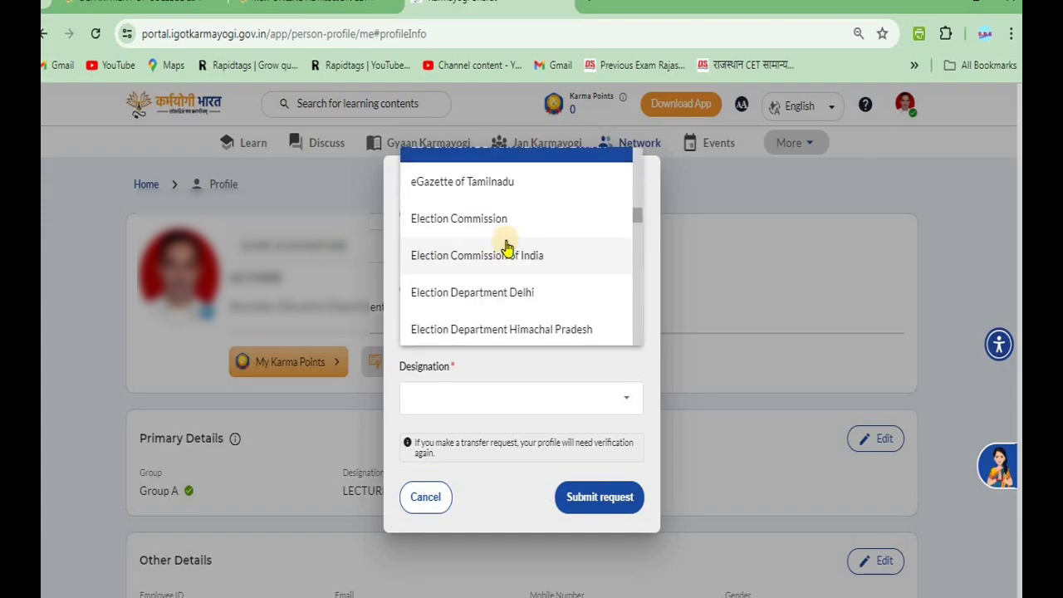
scroll(438, 310, down, 1)
scroll(519, 279, down, 2)
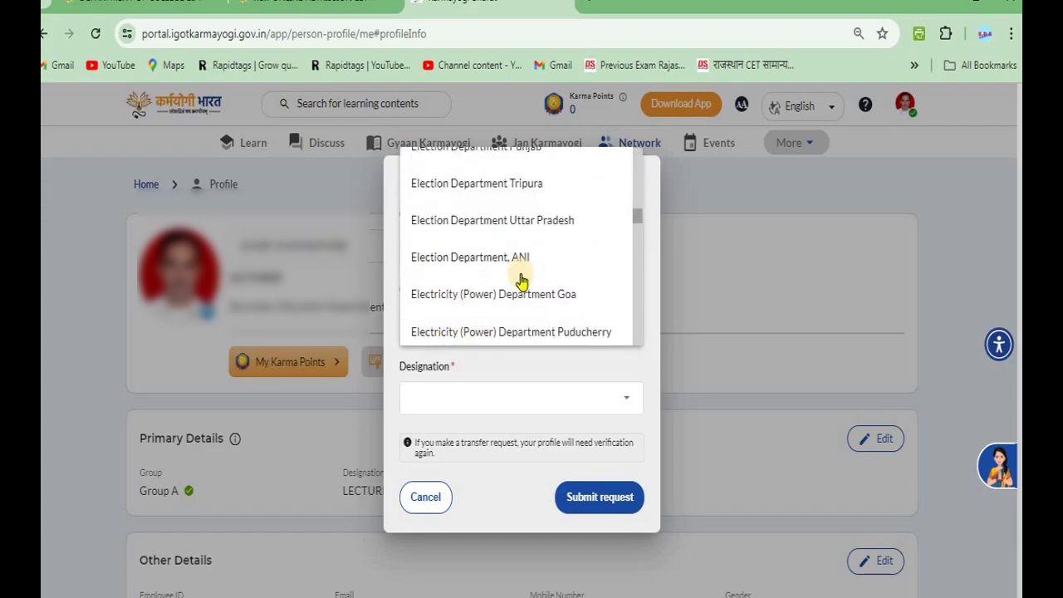
scroll(541, 290, down, 2)
click(794, 253)
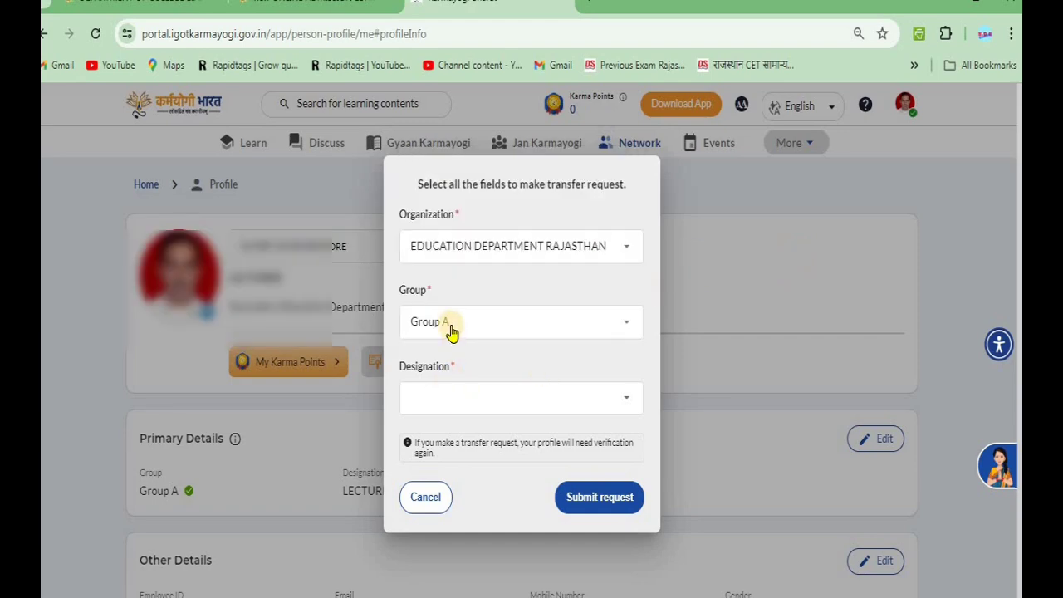
Set the transfer request's Designation to SCIENTIST A
click(431, 411)
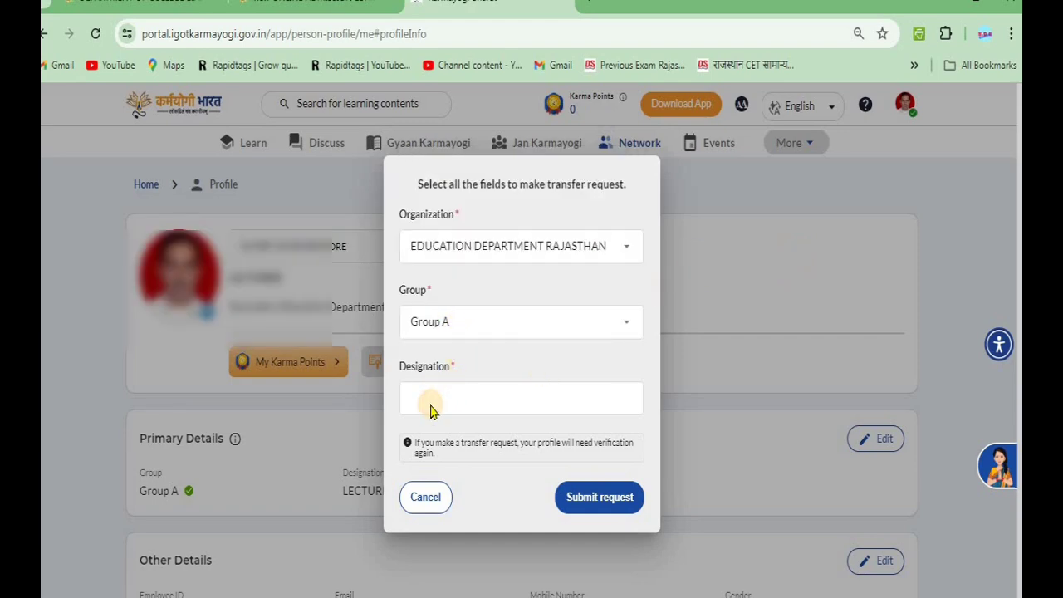
scroll(479, 475, down, 2)
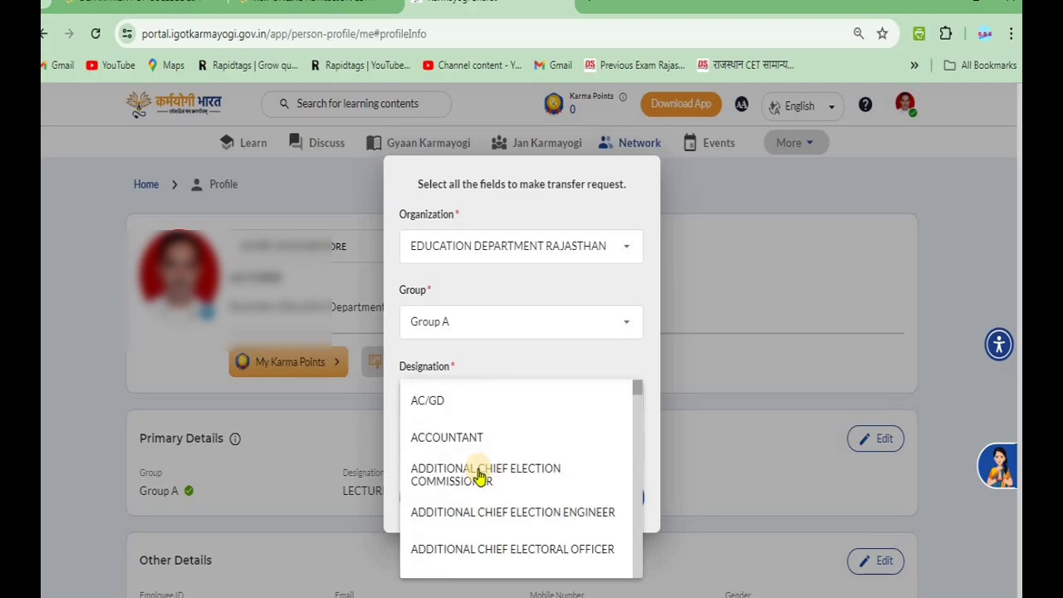
scroll(479, 474, down, 15)
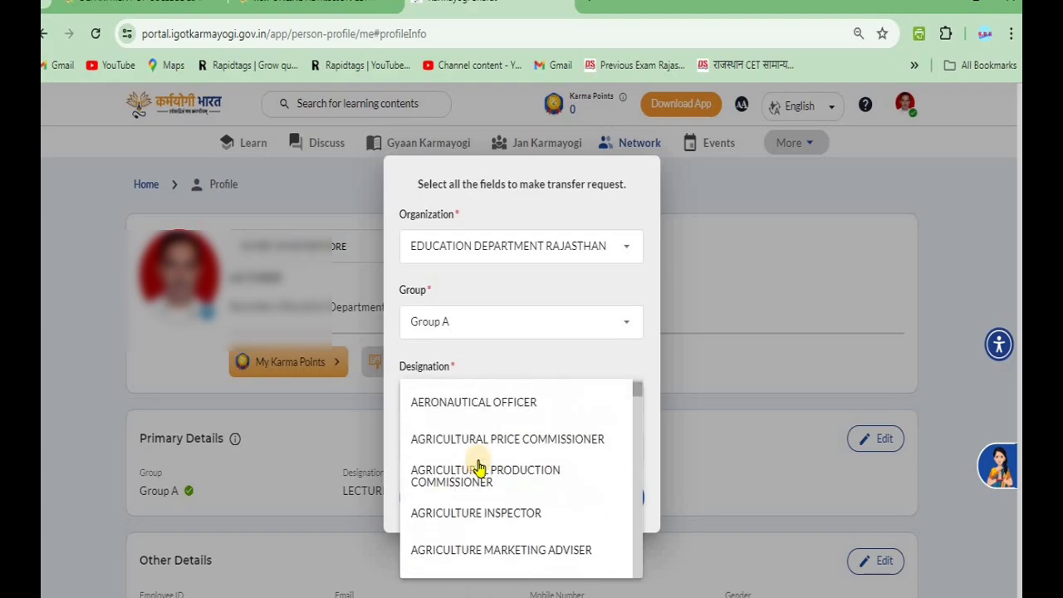
scroll(479, 469, down, 15)
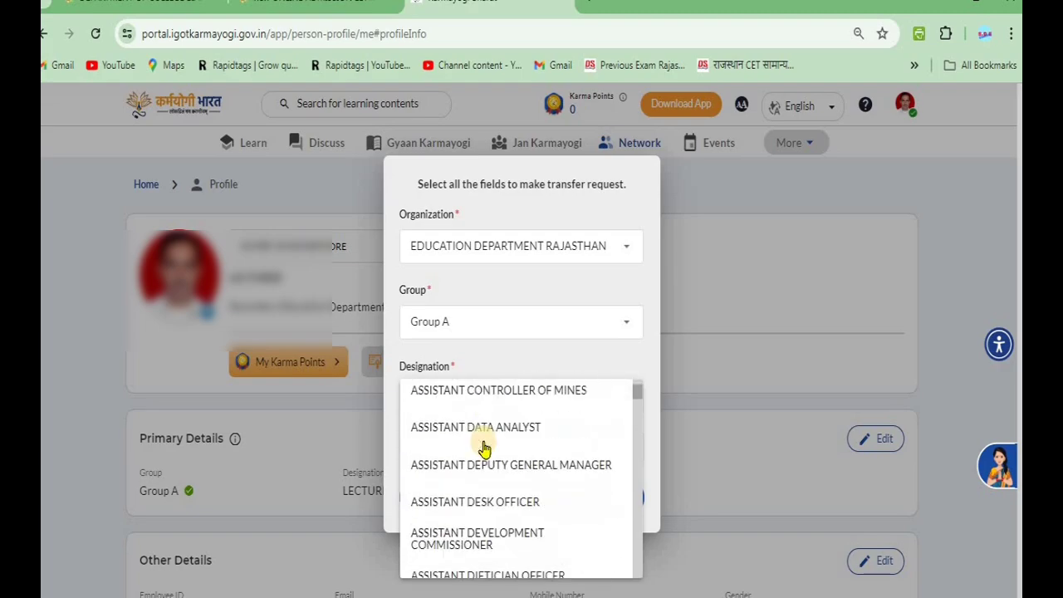
scroll(484, 449, down, 15)
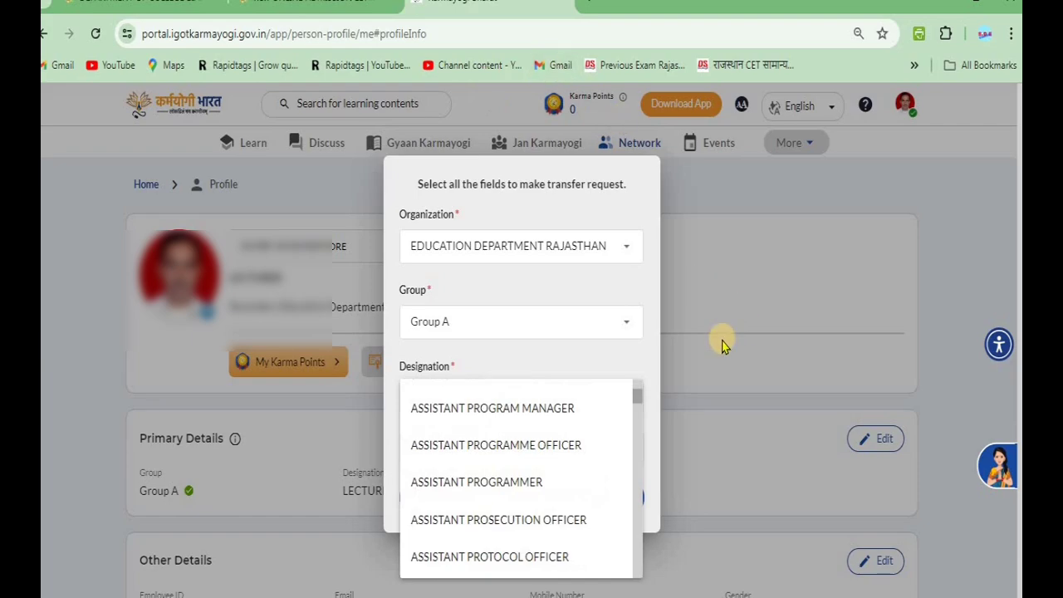
drag(635, 401, 614, 520)
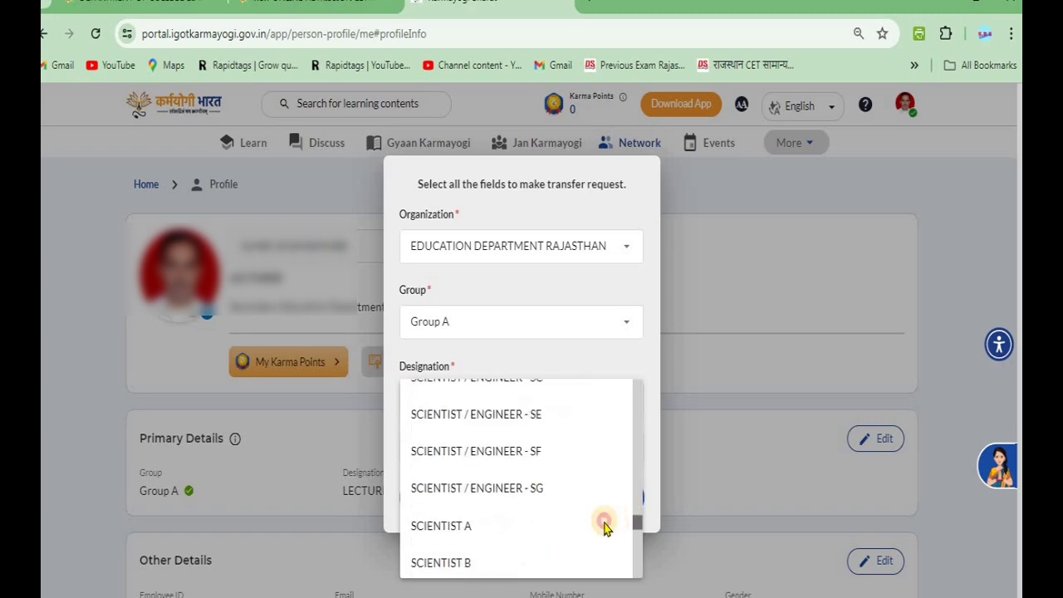
click(501, 498)
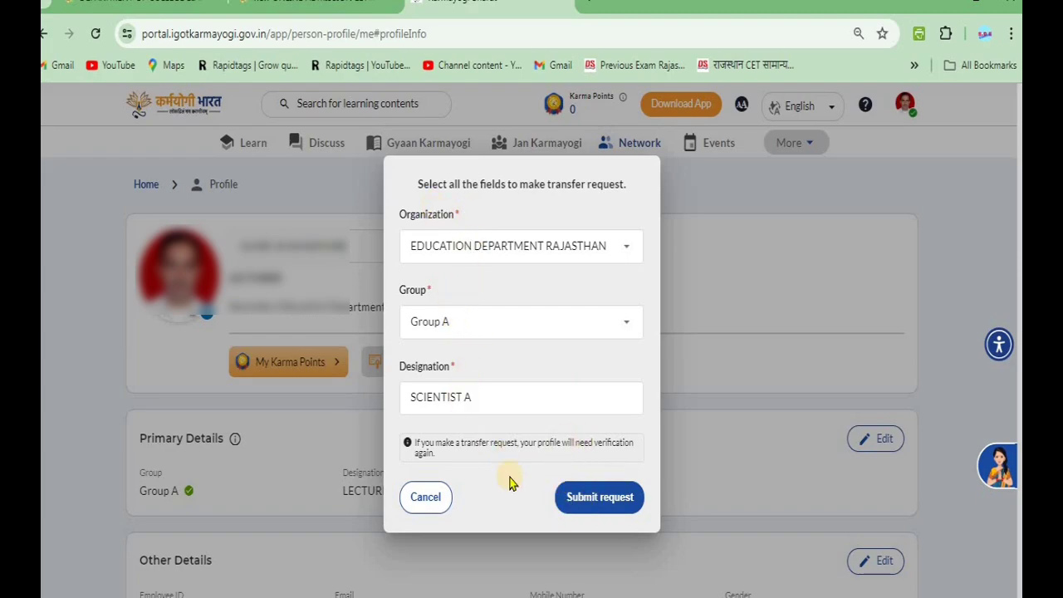
Cancel the transfer request, edit Primary Details and switch Group to Group B
click(421, 500)
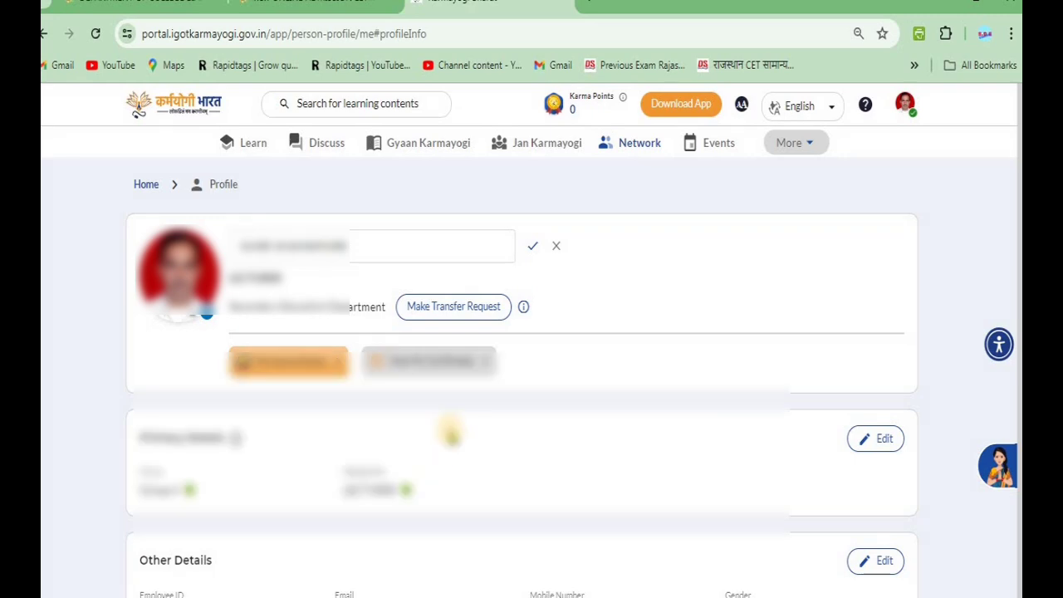
scroll(448, 387, down, 2)
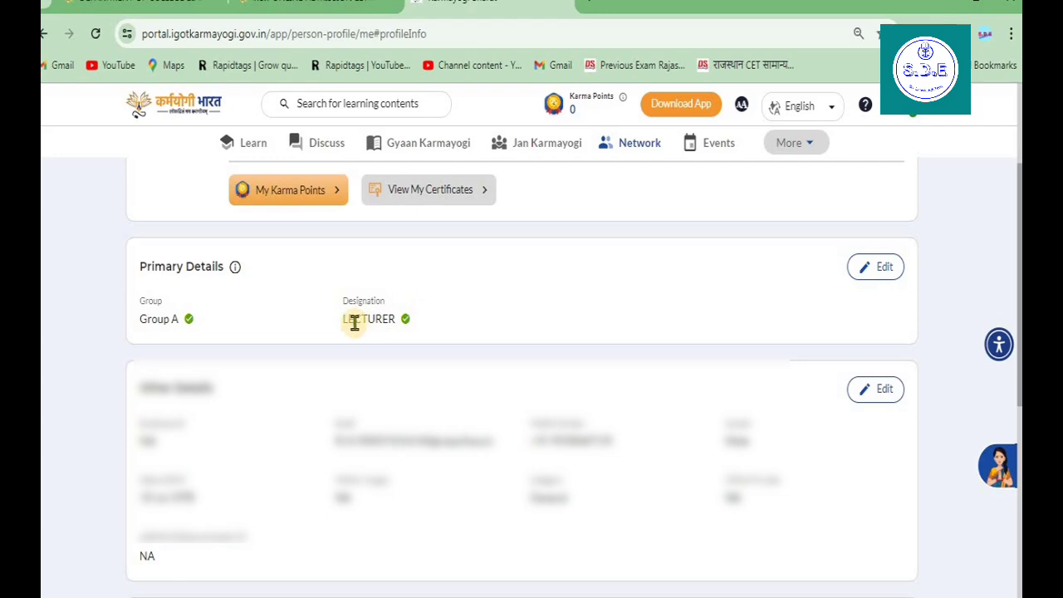
click(881, 274)
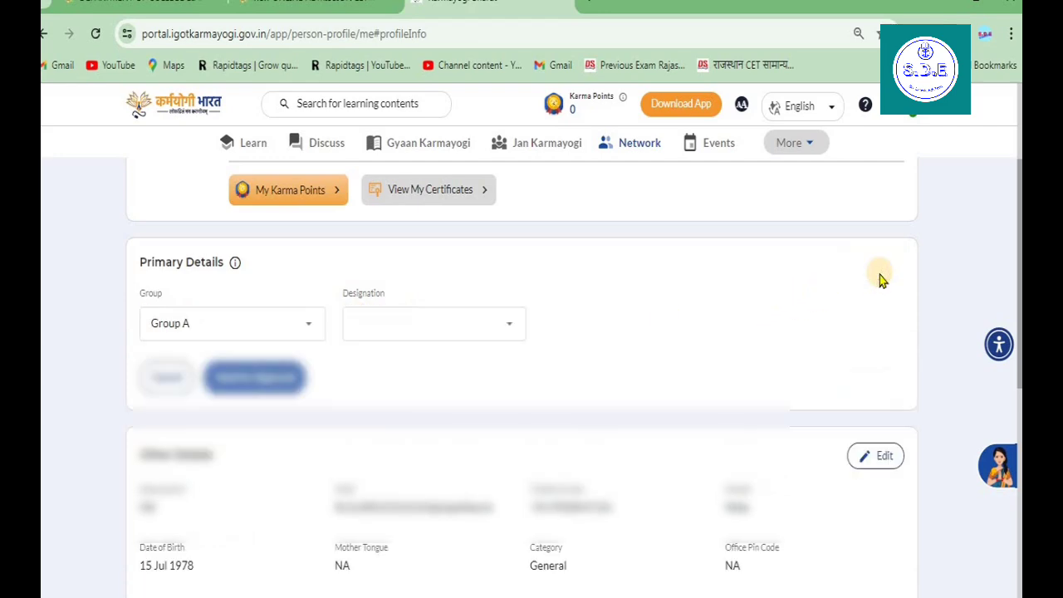
click(215, 330)
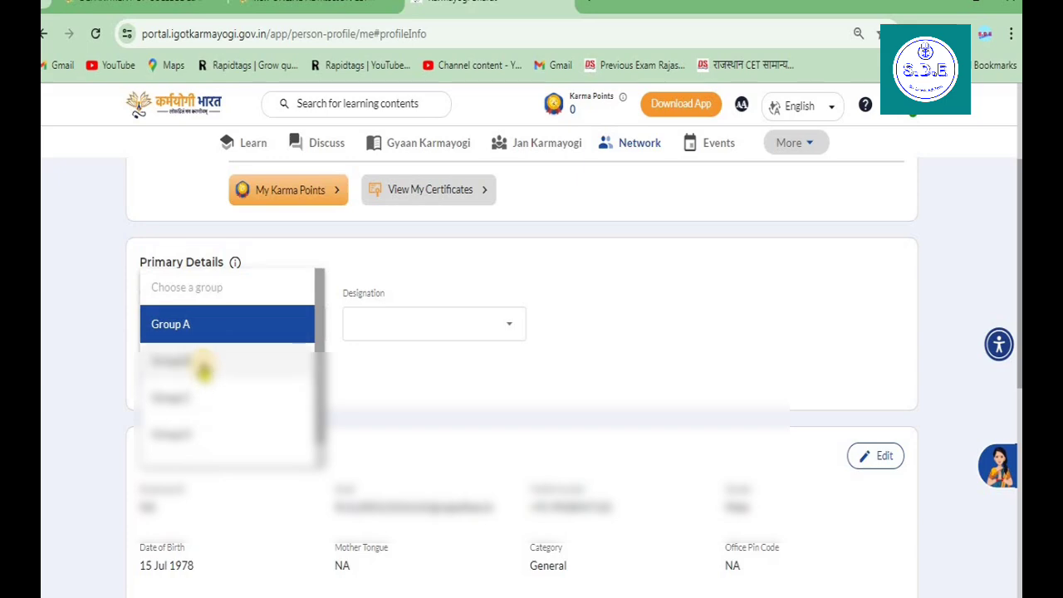
click(207, 364)
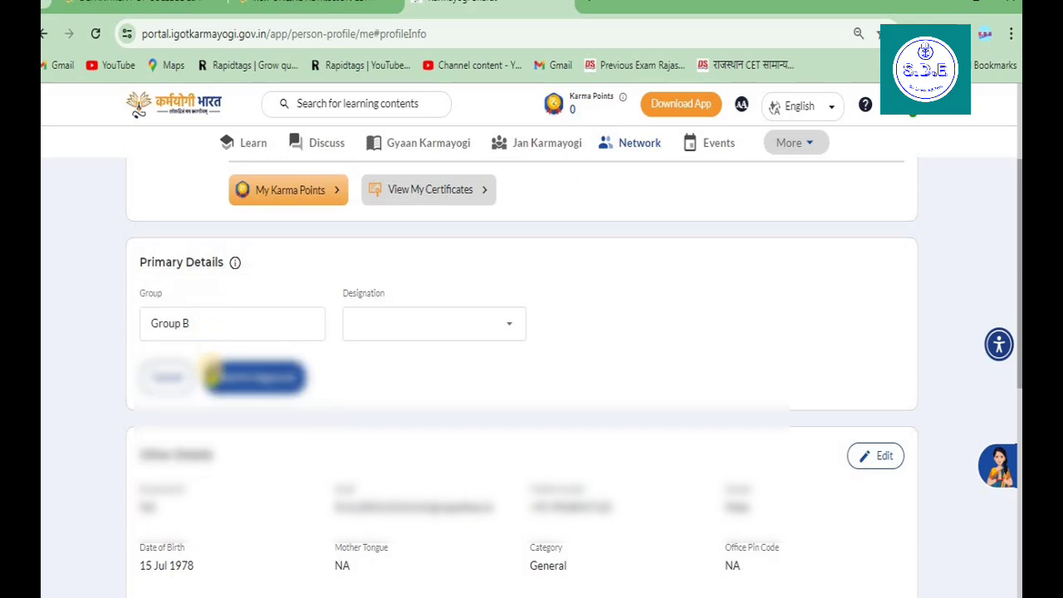
Browse the designations without choosing one, then set Group back to Group A
click(396, 322)
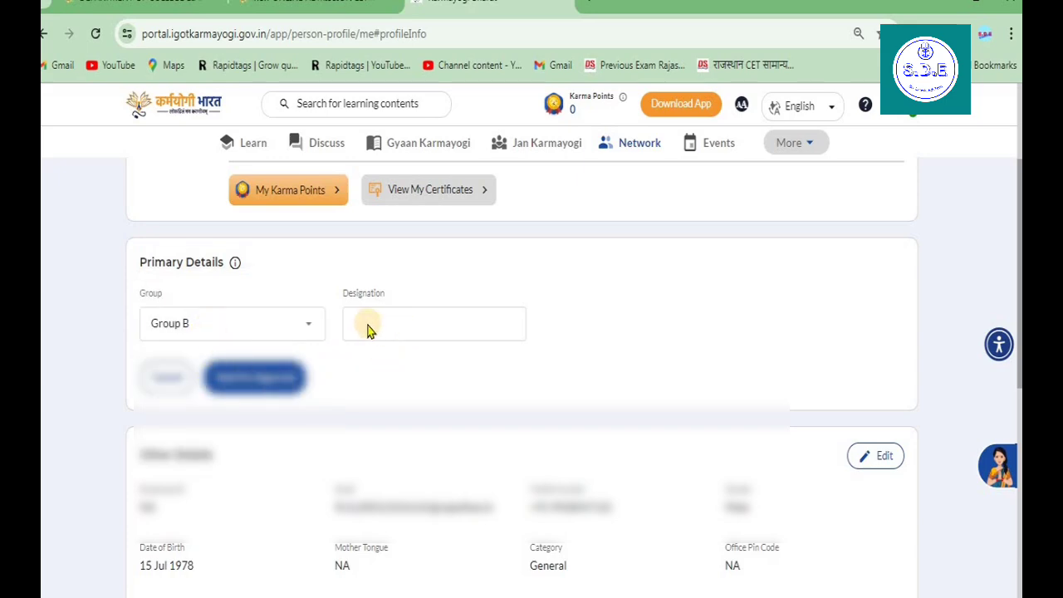
click(368, 326)
scroll(421, 405, down, 10)
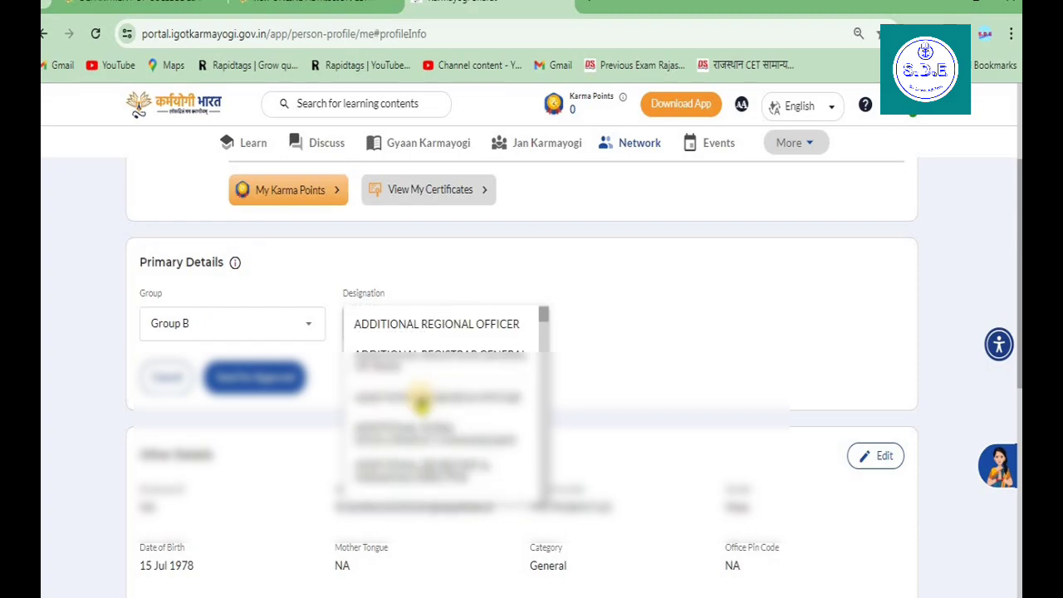
scroll(347, 407, up, 3)
scroll(321, 387, down, 5)
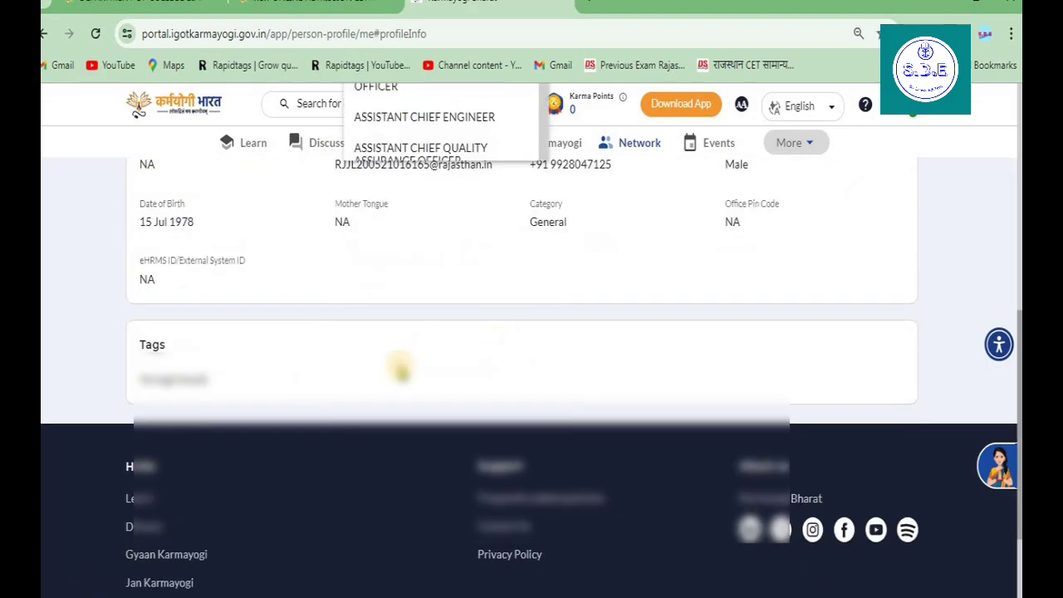
scroll(320, 387, up, 4)
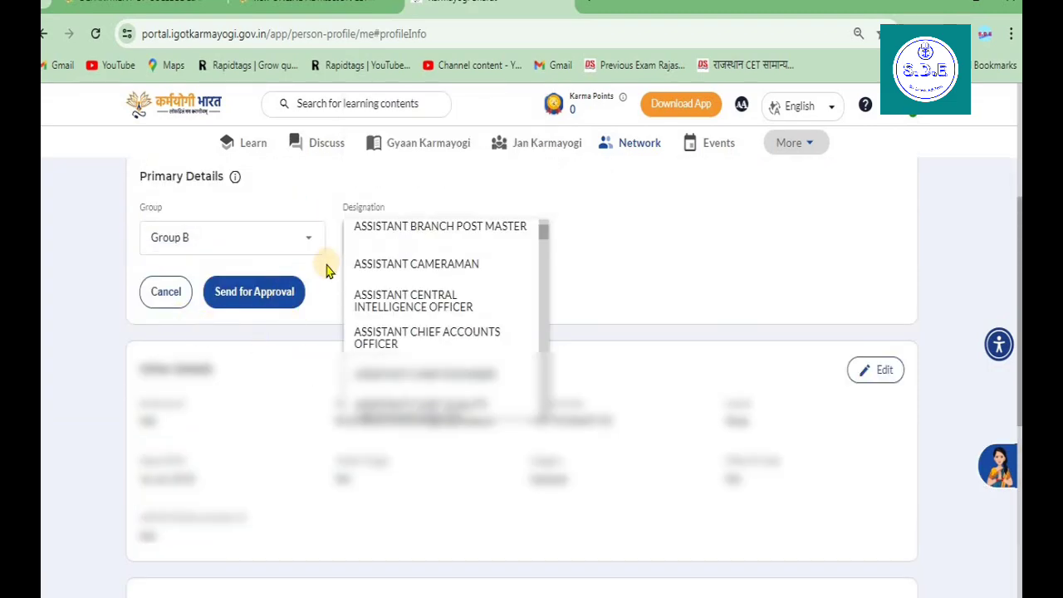
key(Escape)
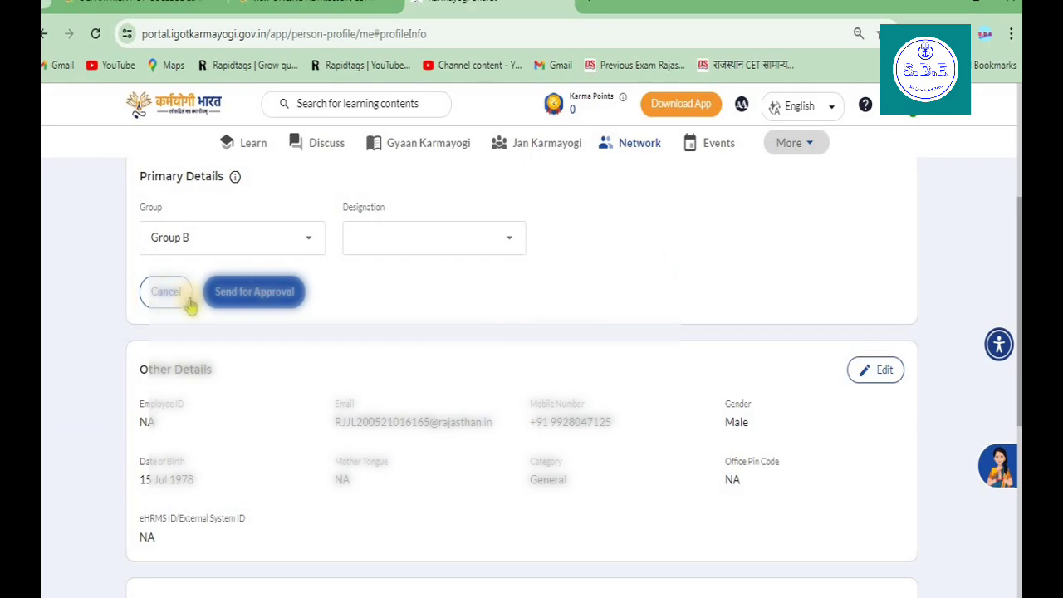
click(202, 249)
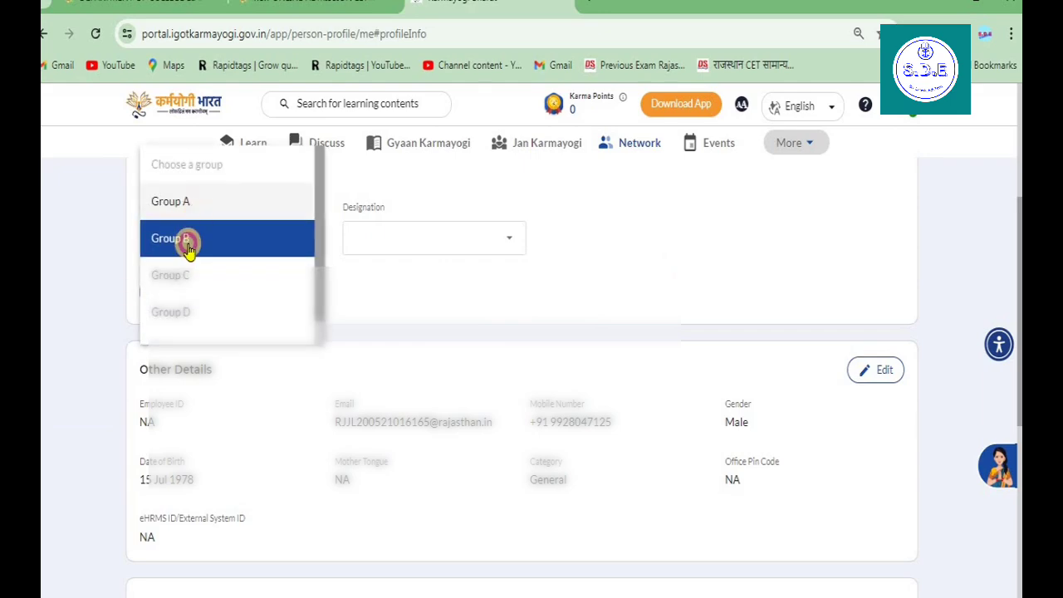
click(171, 199)
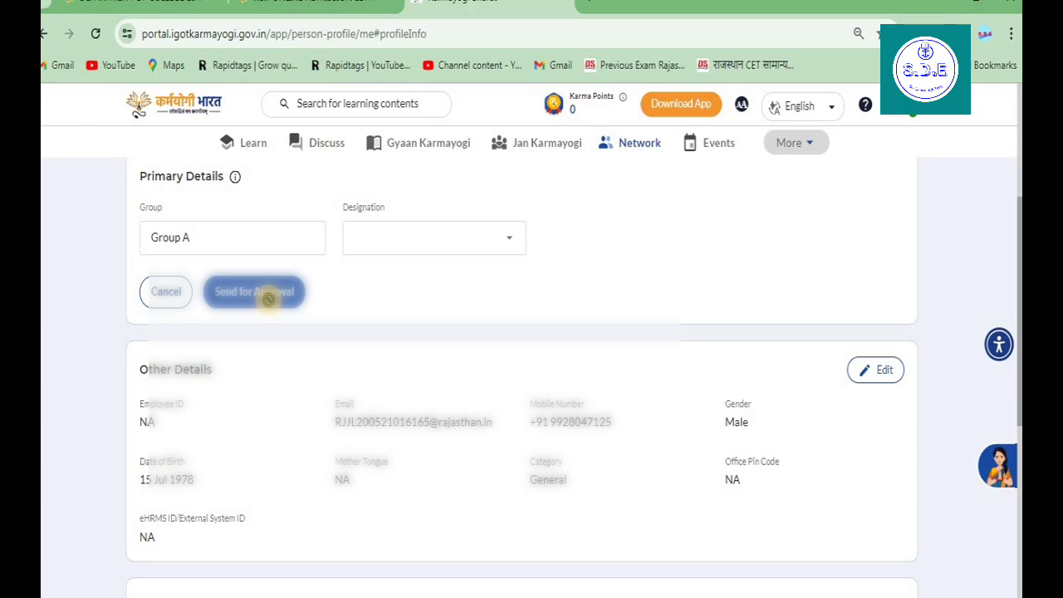
scroll(269, 299, up, 1)
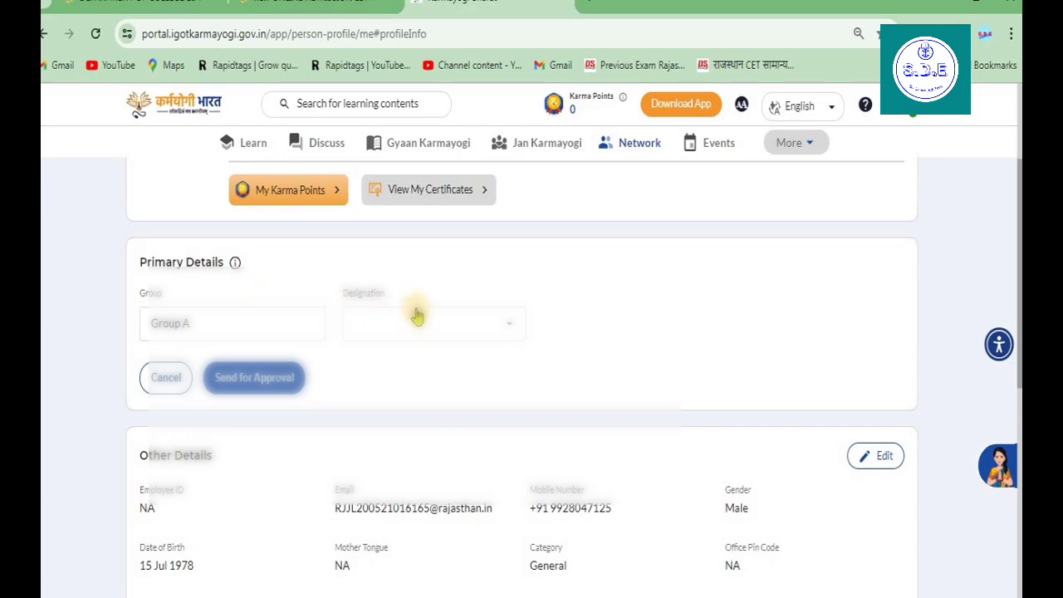
scroll(426, 311, down, 2)
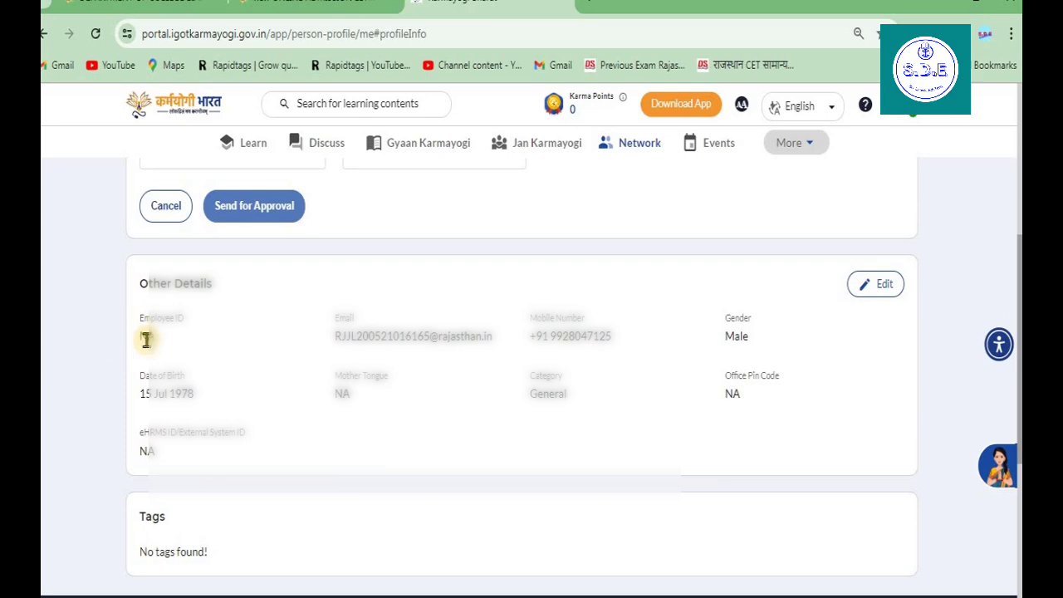
mouse_move(141, 320)
mouse_down()
mouse_move(183, 324)
mouse_move(144, 340)
mouse_up()
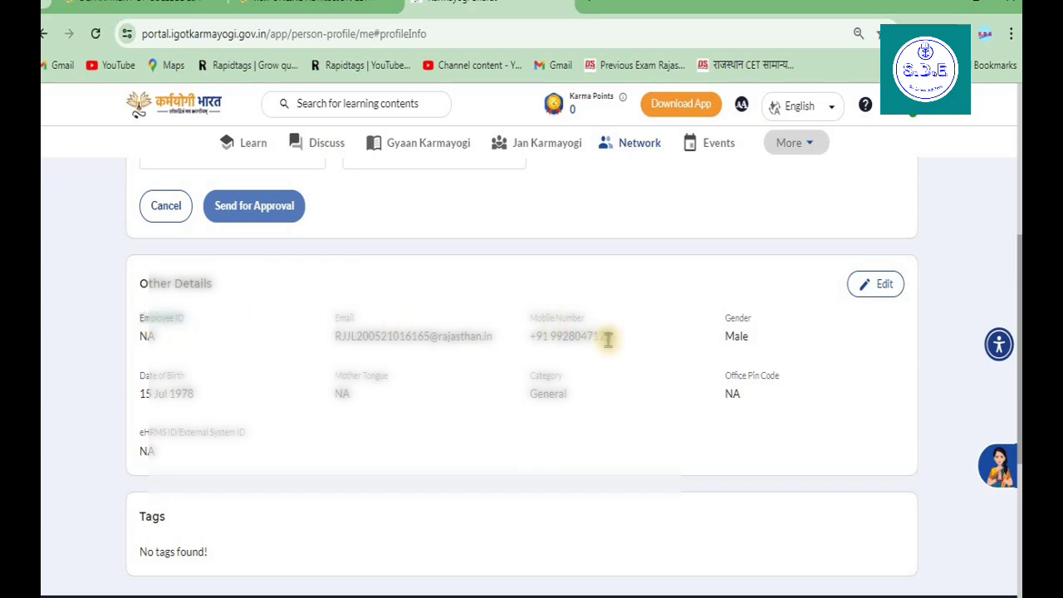
Make Other Details editable and set Mother Tongue to Hindi
click(880, 288)
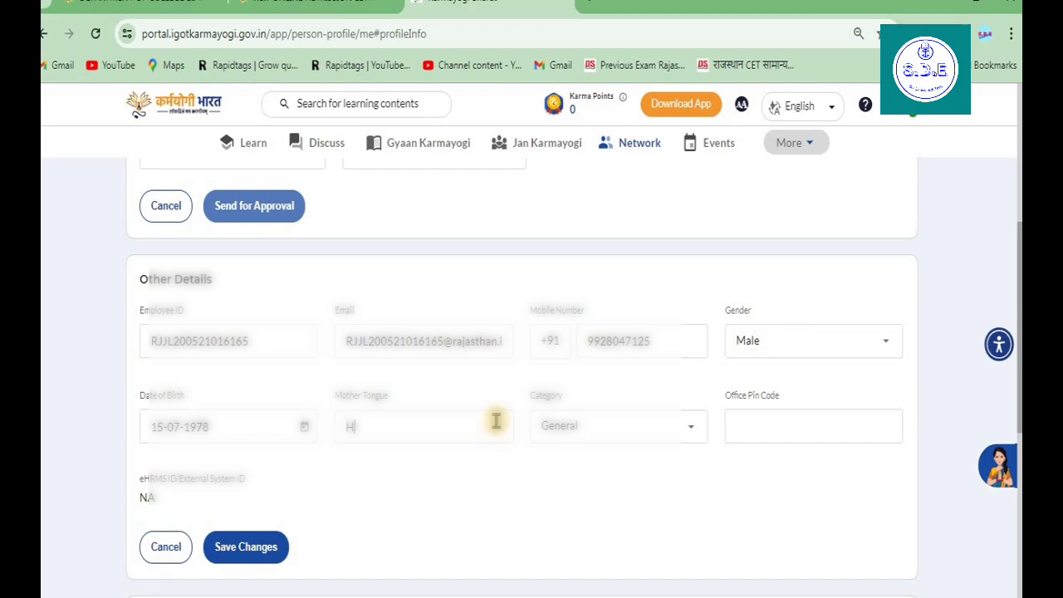
text(i)
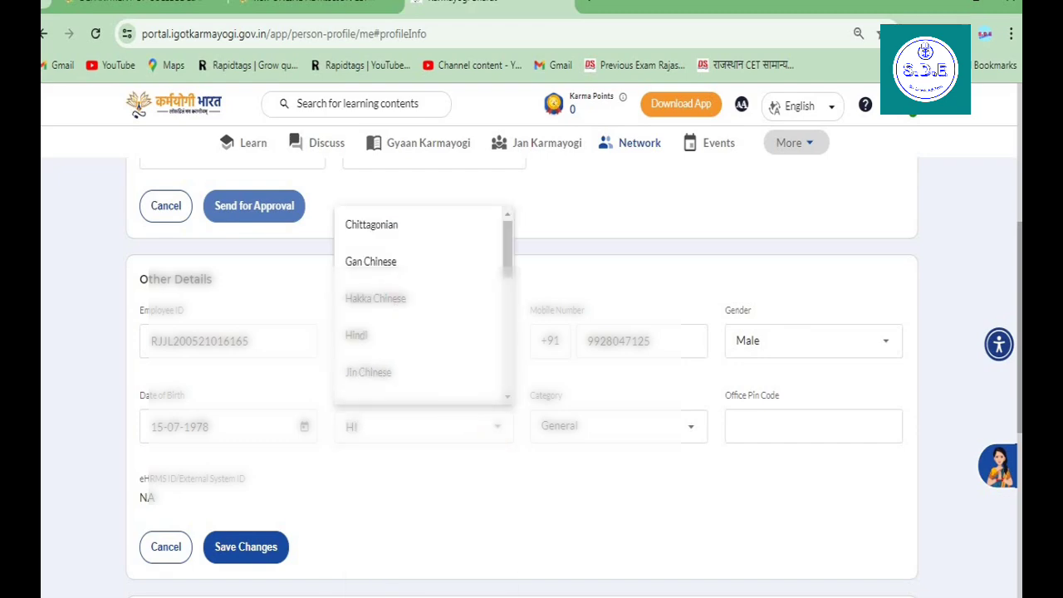
click(371, 346)
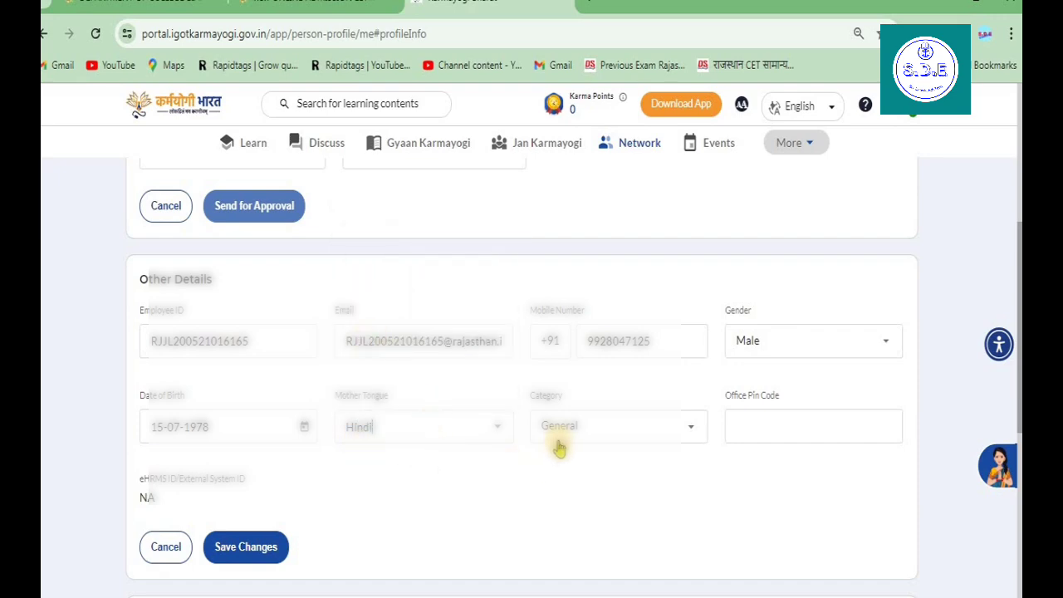
Enter the office pin code and accept the suggested autofill
click(800, 423)
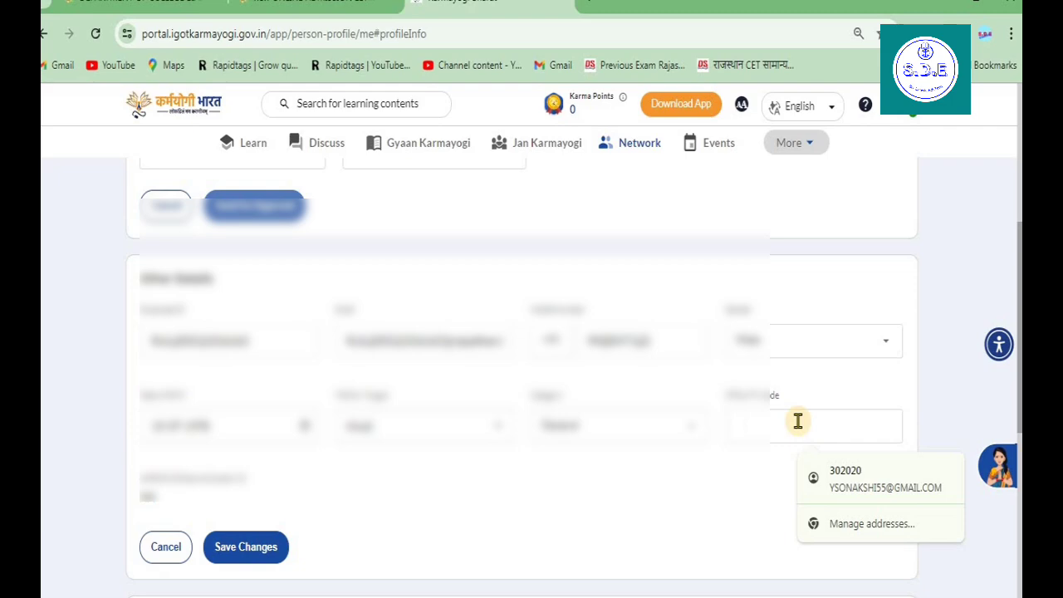
text(343025)
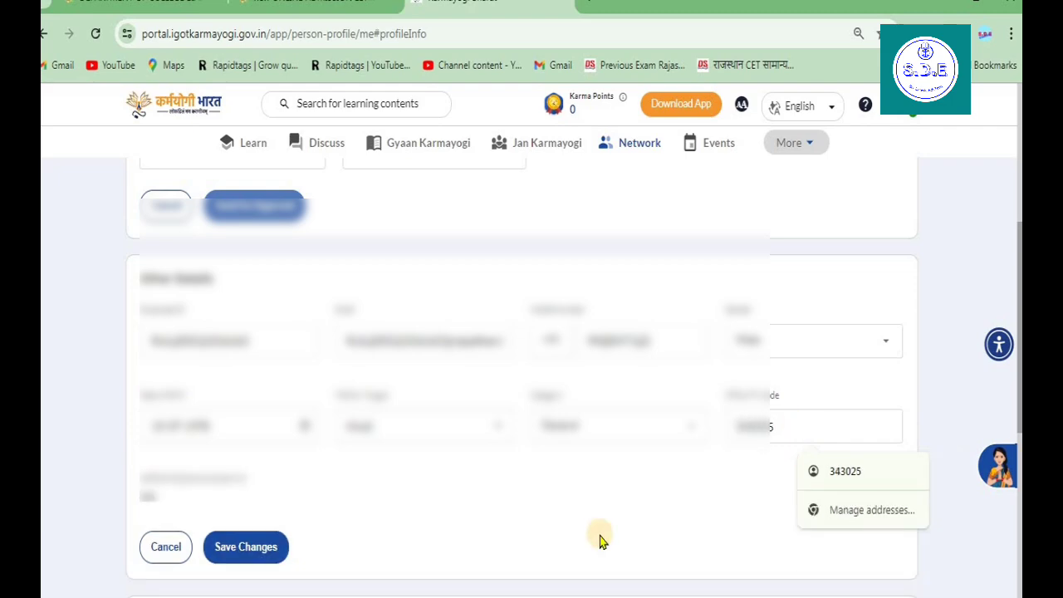
click(600, 536)
scroll(738, 457, down, 1)
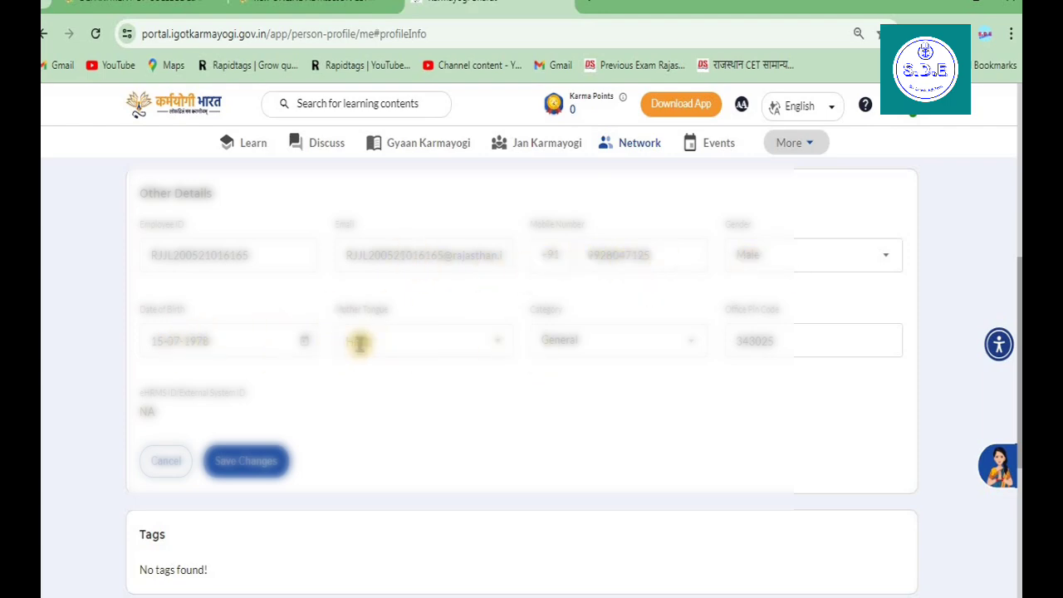
Keep Category as General and save the Other Details changes
click(579, 356)
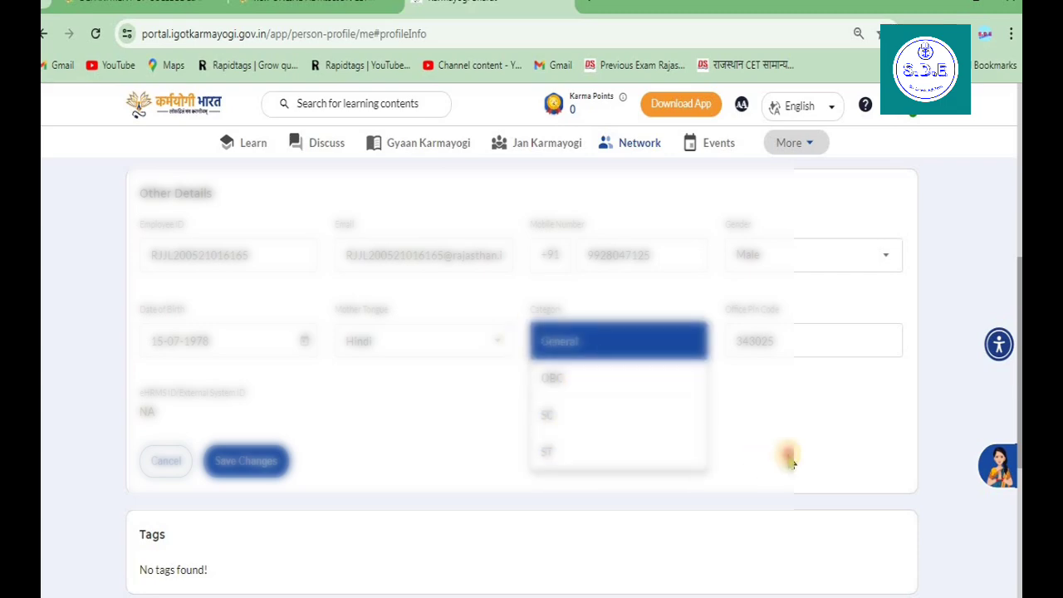
click(781, 376)
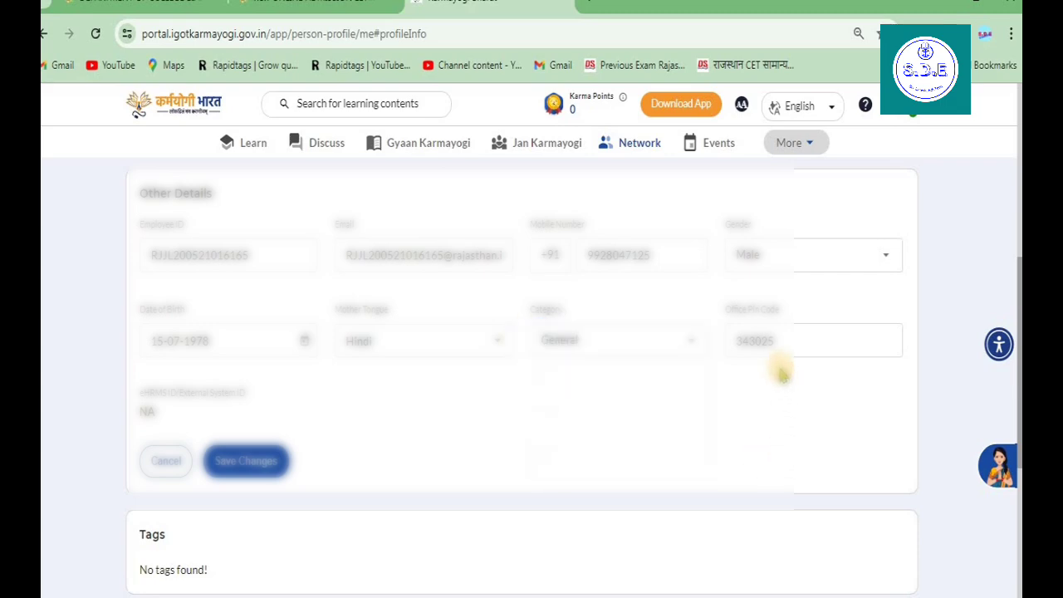
click(245, 462)
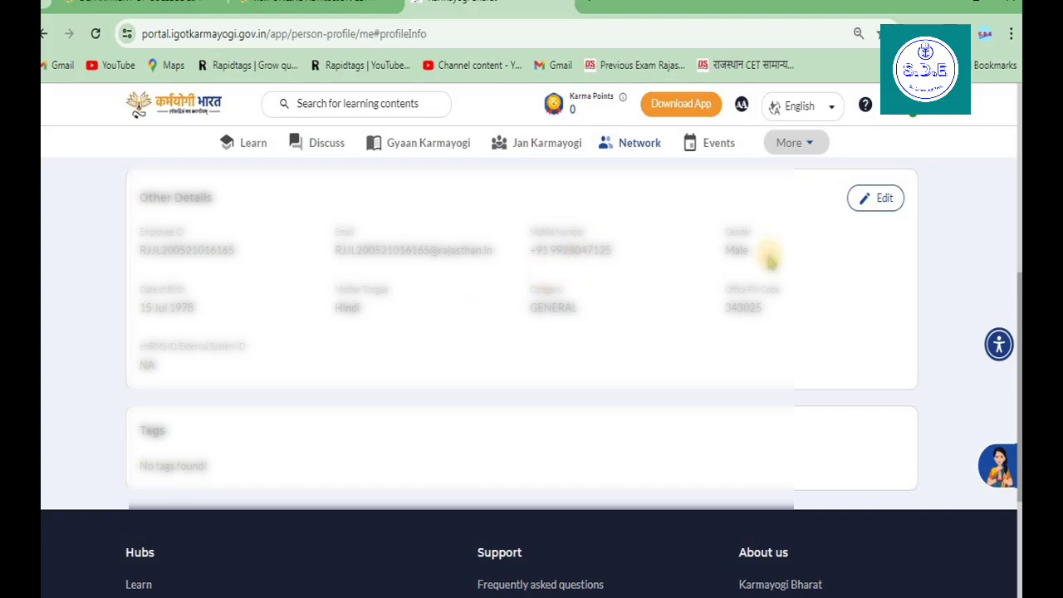
scroll(774, 376, up, 1)
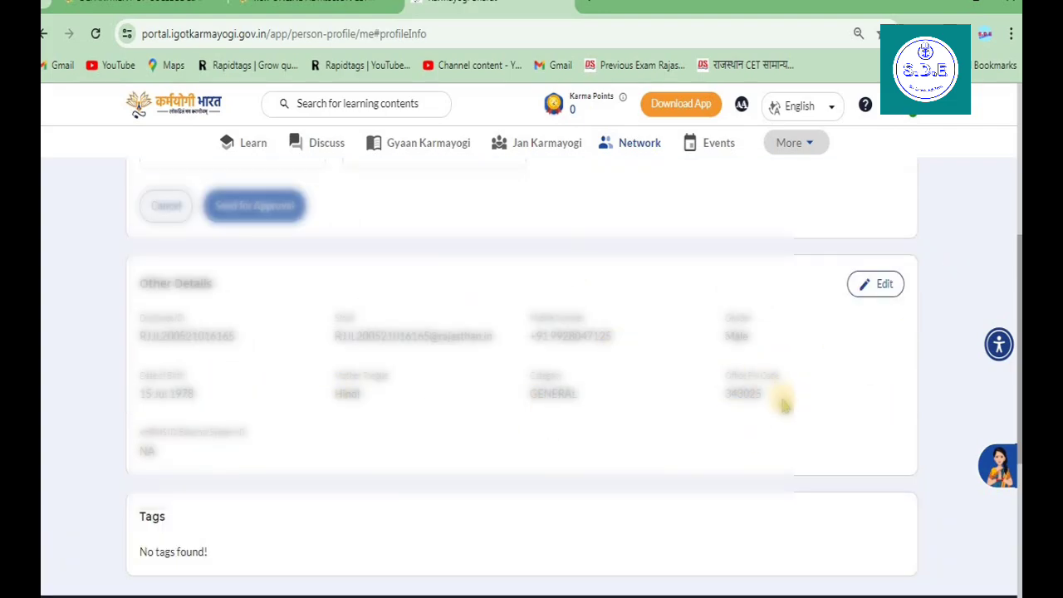
Cancel the Primary Details edit form, leaving Group A and LECTURER unchanged
scroll(784, 405, up, 4)
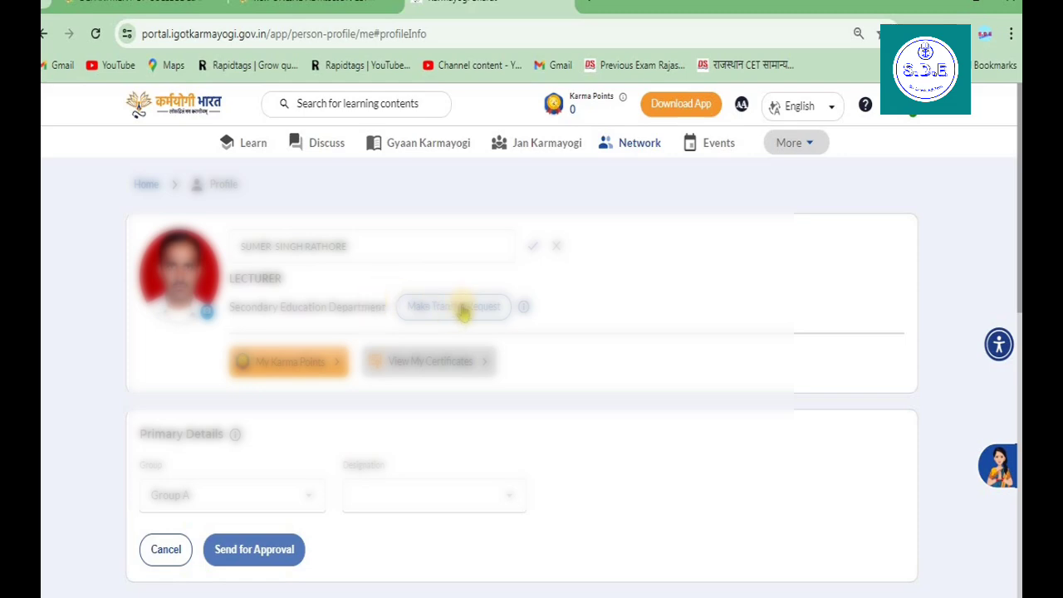
scroll(479, 320, down, 2)
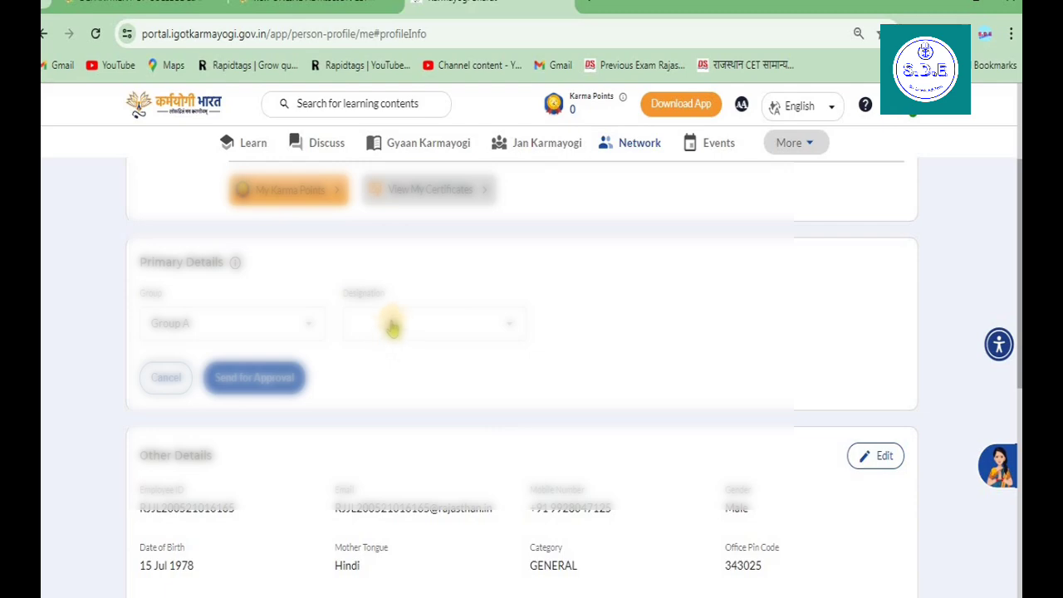
click(176, 378)
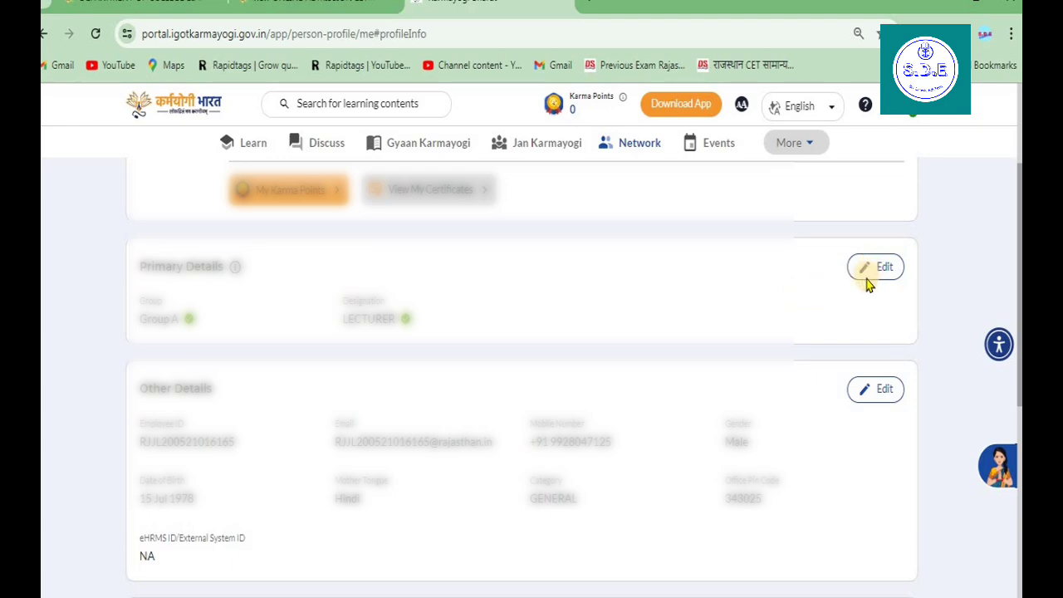
scroll(866, 284, down, 1)
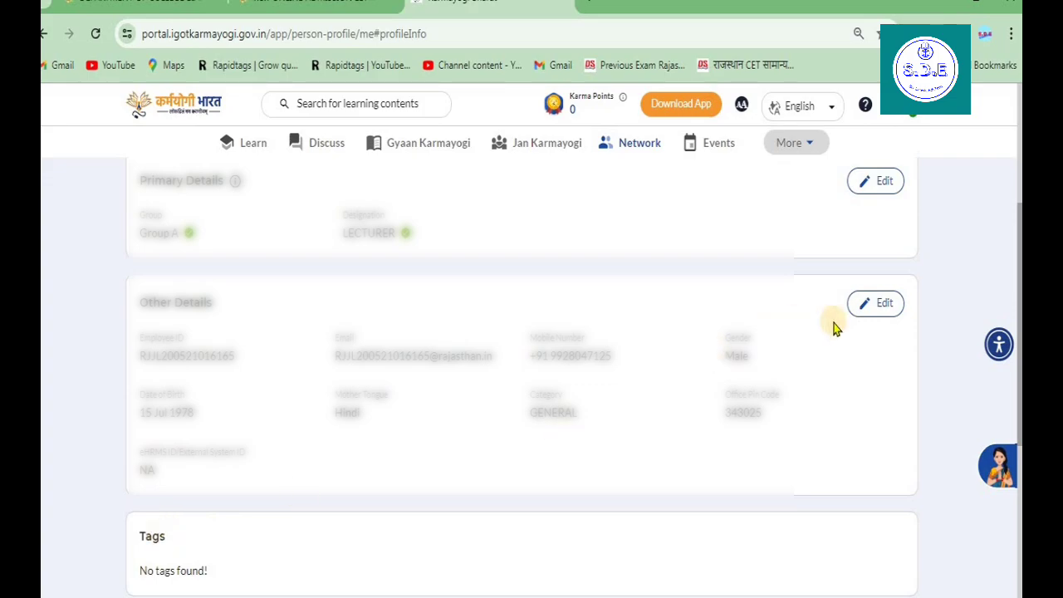
scroll(719, 446, down, 5)
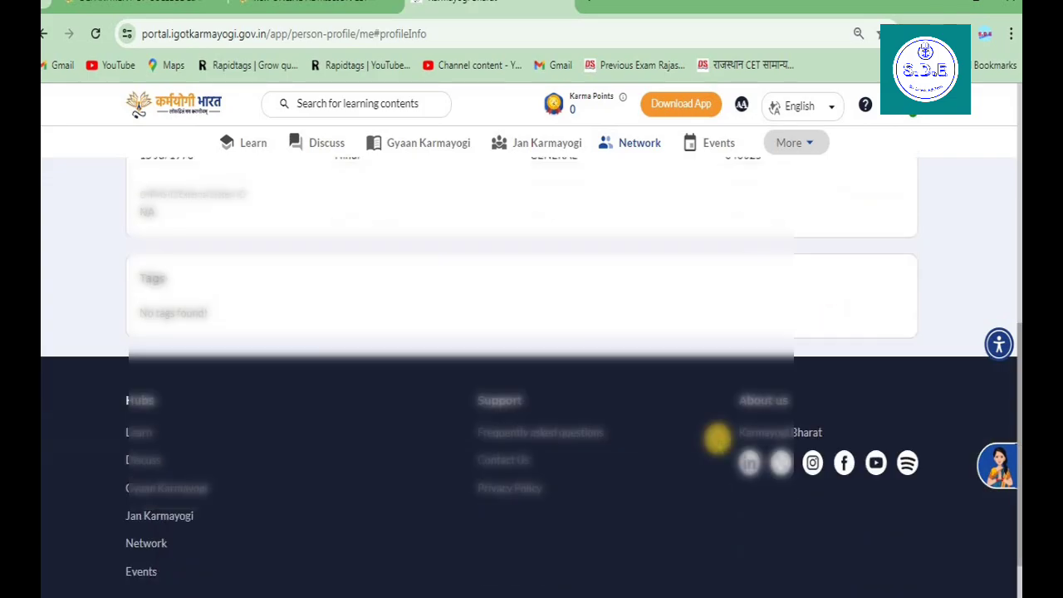
scroll(720, 446, up, 5)
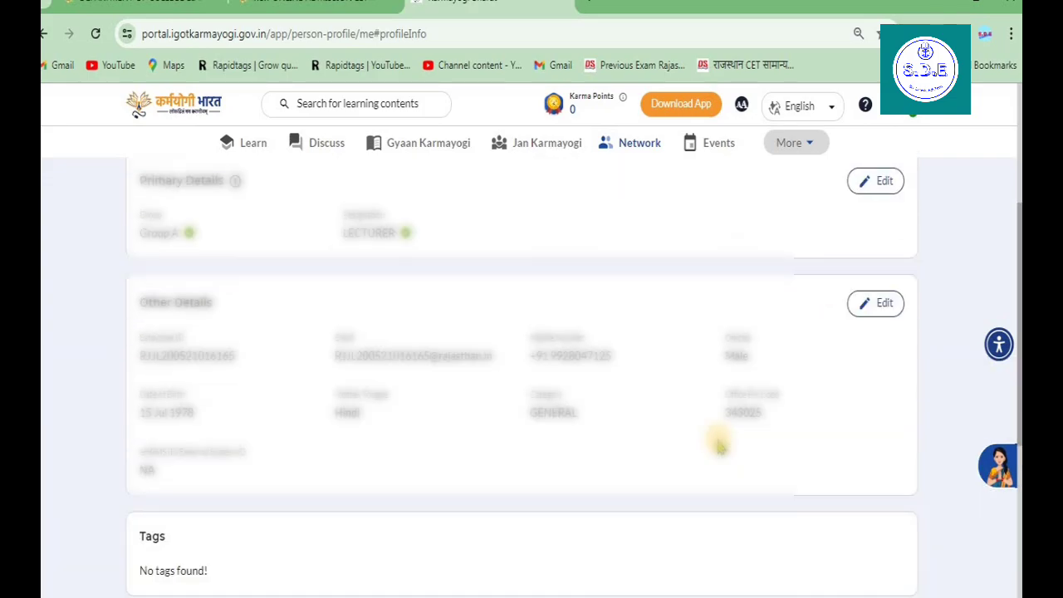
Search Google for 'igot karmayogi' in a new tab
click(590, 8)
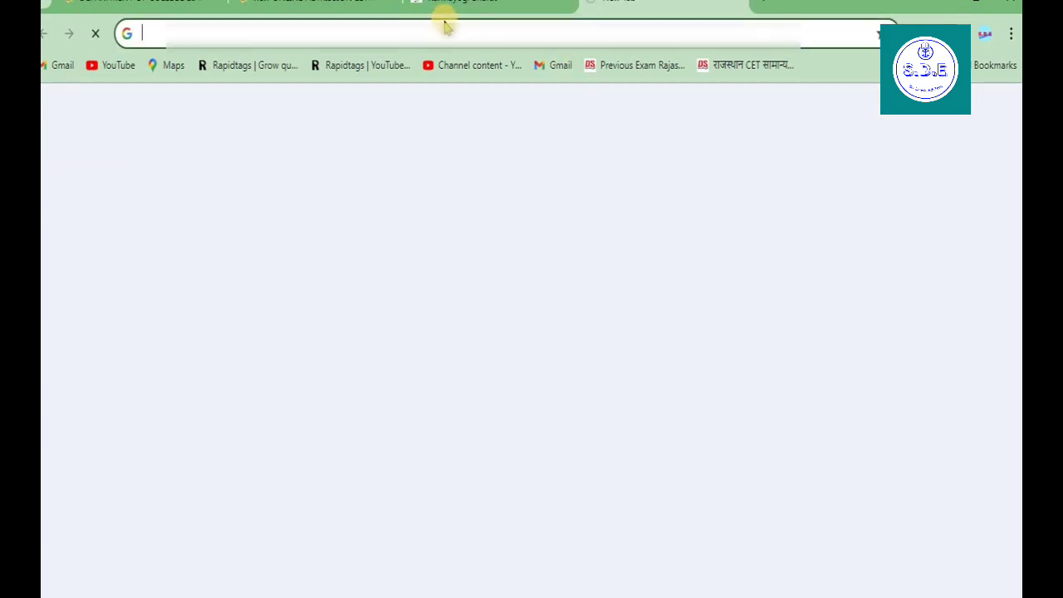
text(IGO)
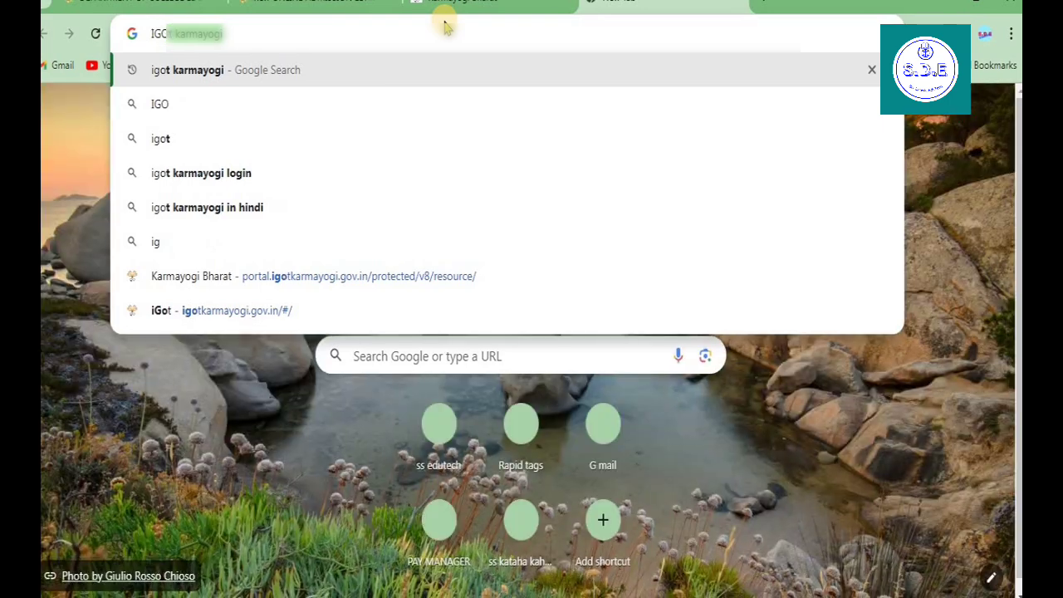
text(T)
click(311, 72)
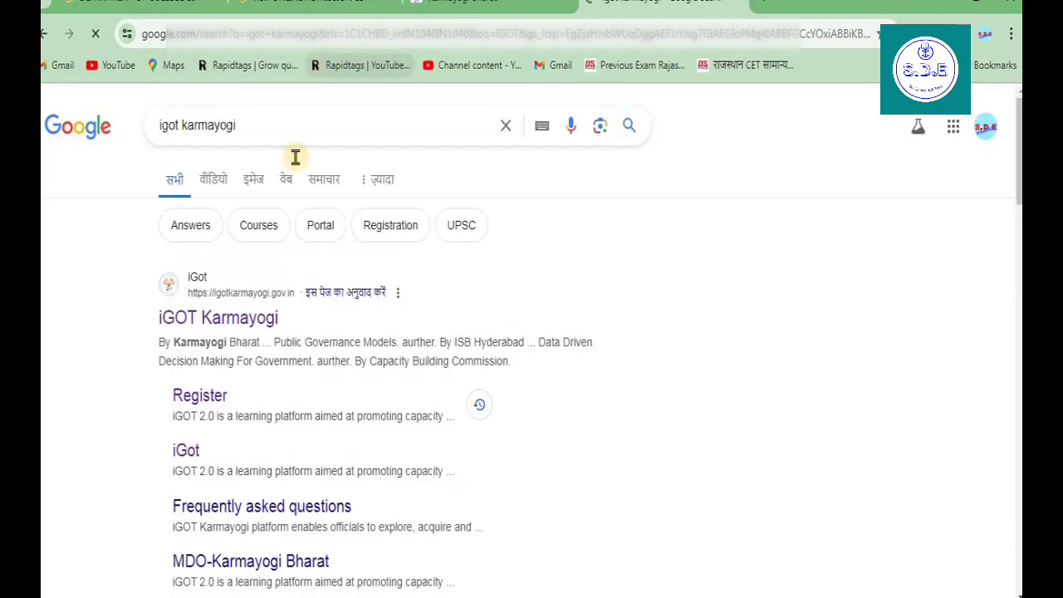
Open the iGOT Karmayogi site from the results and view The Six Hubs banner
click(200, 332)
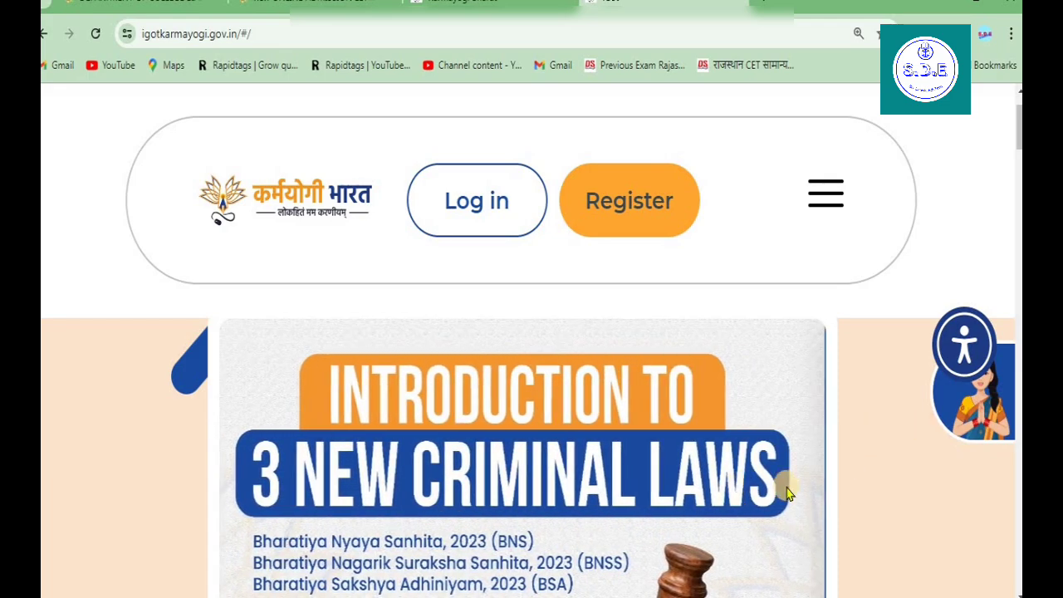
scroll(490, 452, down, 1)
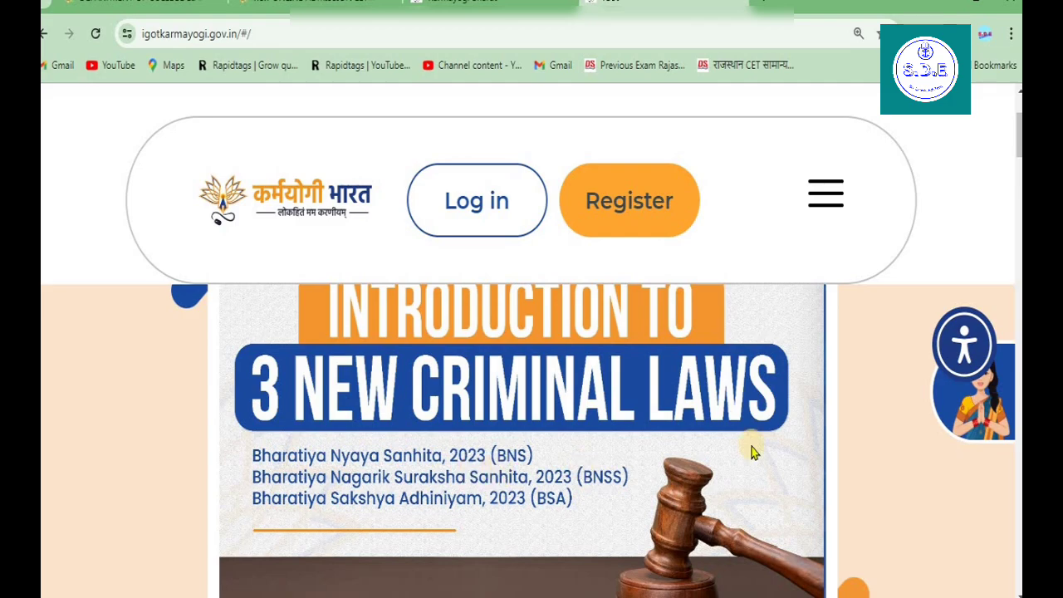
scroll(752, 451, up, 1)
scroll(751, 451, down, 2)
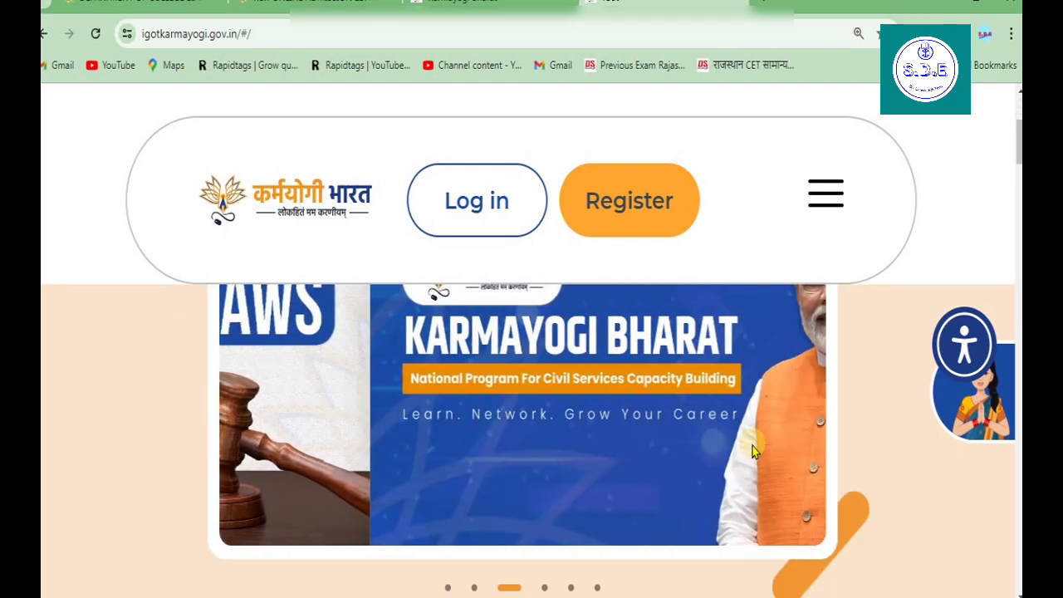